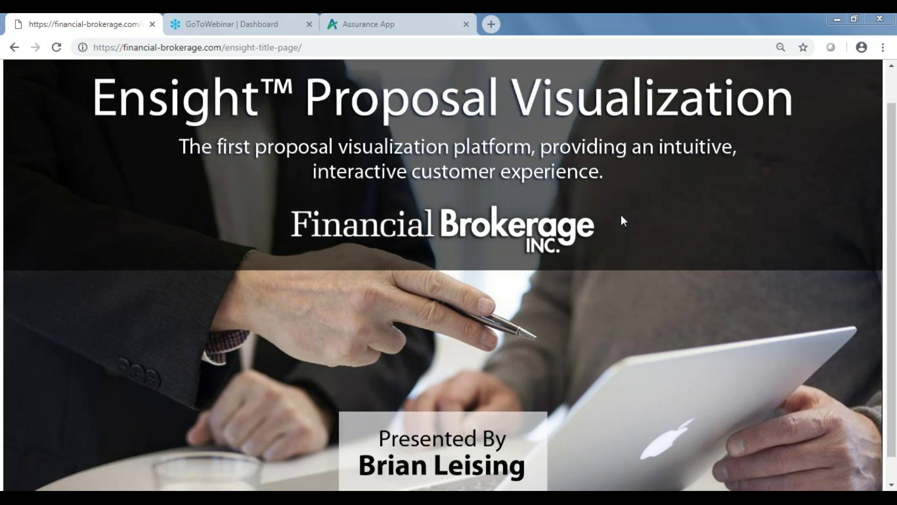
Switch to the Assurance App and review the non-guaranteed summary page's IRR chart and life products table
{"action": "left_click", "coordinate": [407, 27]}
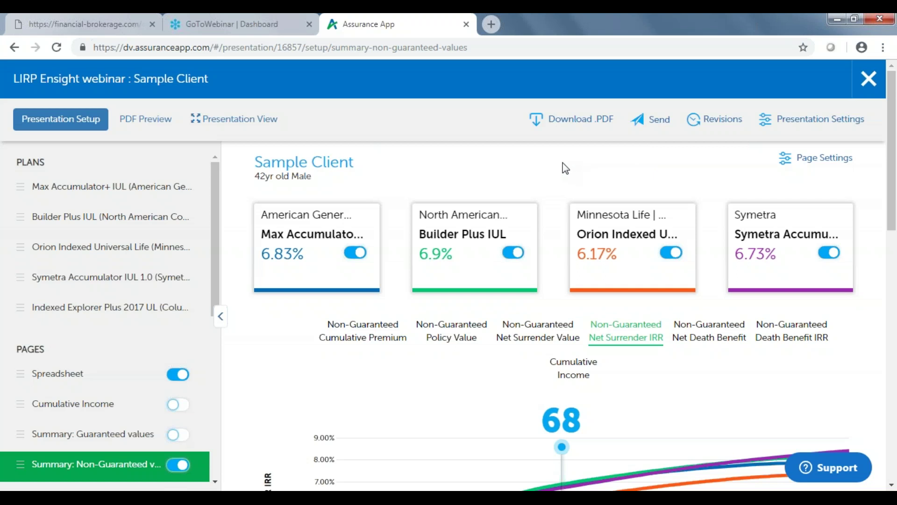
{"action": "scroll", "coordinate": [561, 164], "scroll_direction": "down", "scroll_amount": 2}
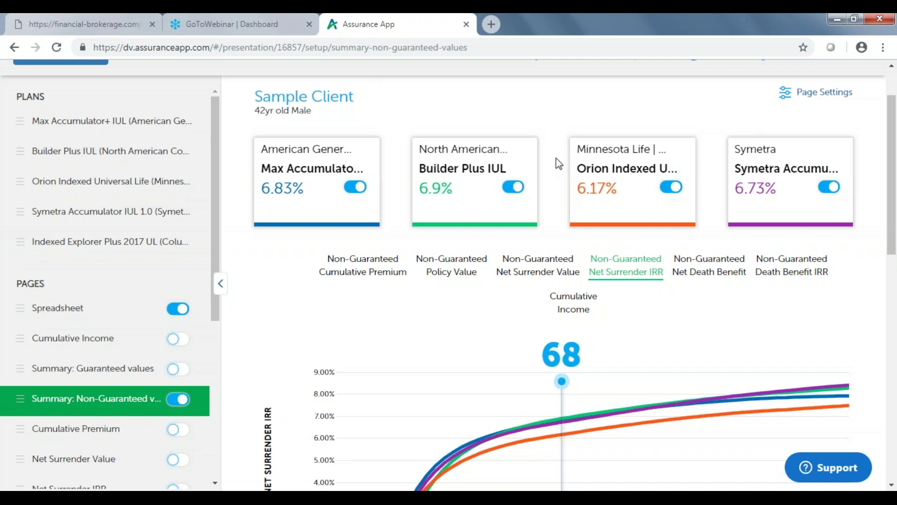
{"action": "scroll", "coordinate": [558, 163], "scroll_direction": "down", "scroll_amount": 2}
{"action": "scroll", "coordinate": [558, 164], "scroll_direction": "down", "scroll_amount": 2}
{"action": "scroll", "coordinate": [558, 164], "scroll_direction": "down", "scroll_amount": 2}
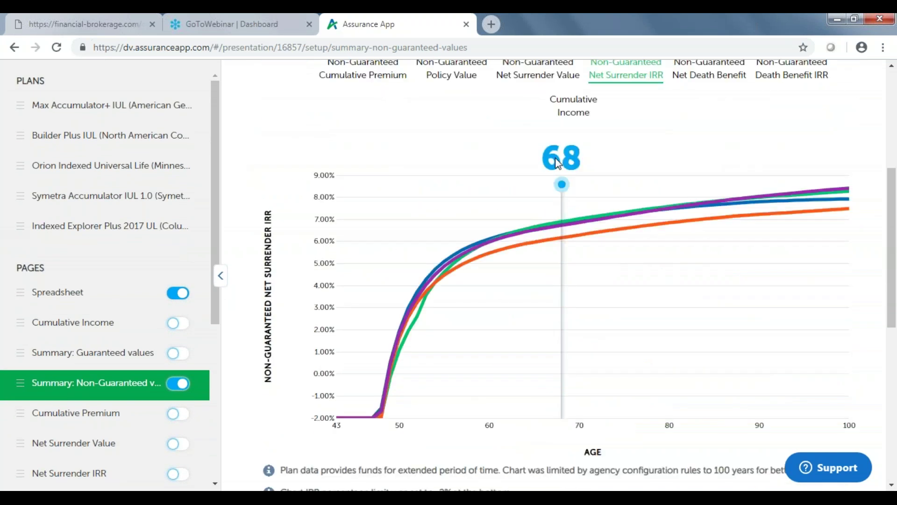
{"action": "scroll", "coordinate": [556, 163], "scroll_direction": "down", "scroll_amount": 6}
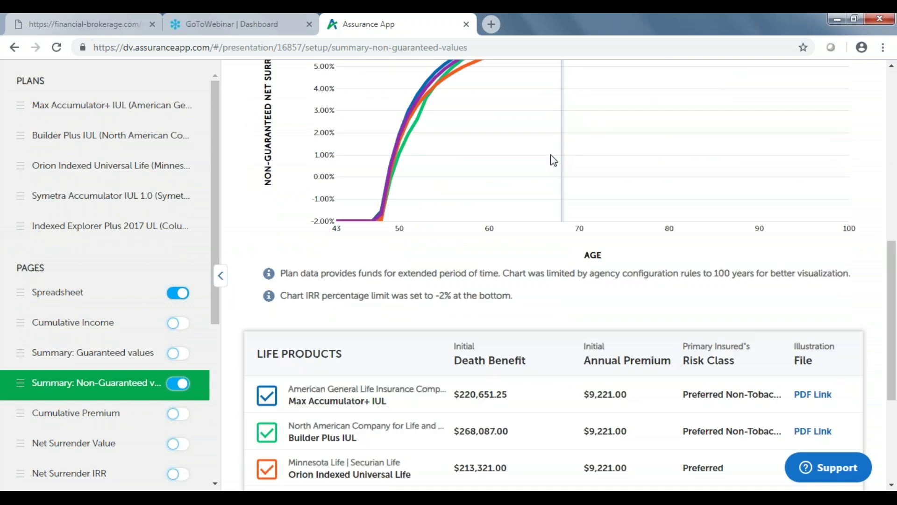
{"action": "scroll", "coordinate": [553, 160], "scroll_direction": "down", "scroll_amount": 6}
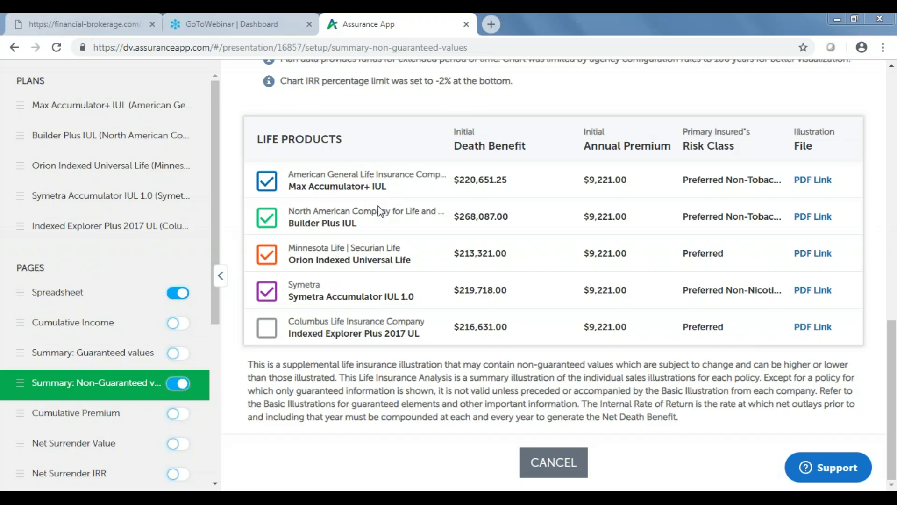
Open North American's Builder Plus IUL illustration PDF and go to the Tabular Detail pages
{"action": "left_click", "coordinate": [823, 223]}
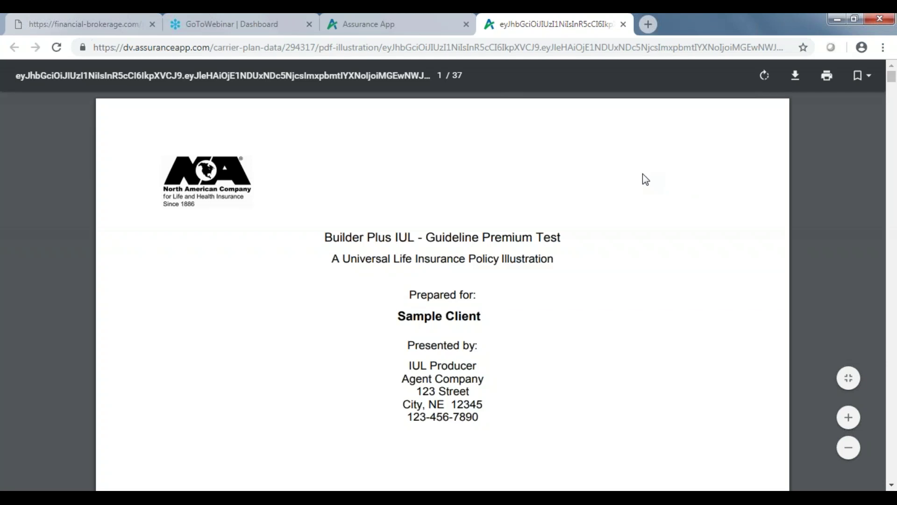
{"action": "scroll", "coordinate": [644, 181], "scroll_direction": "down", "scroll_amount": 15}
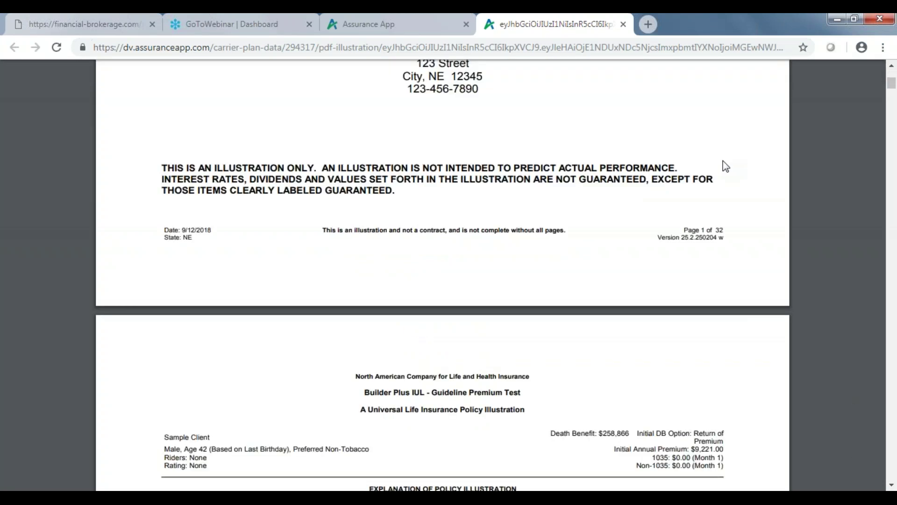
{"action": "scroll", "coordinate": [840, 281], "scroll_direction": "down", "scroll_amount": 20}
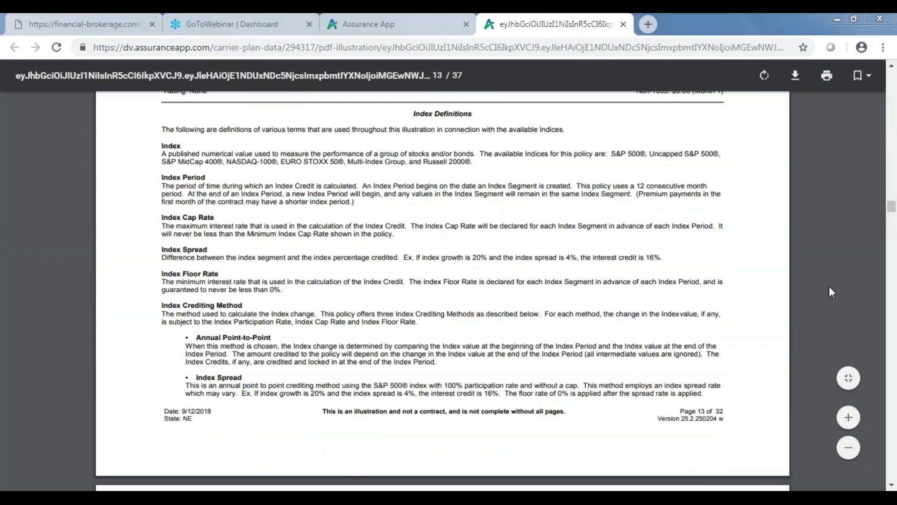
{"action": "left_click_drag", "start_coordinate": [892, 209], "coordinate": [891, 328]}
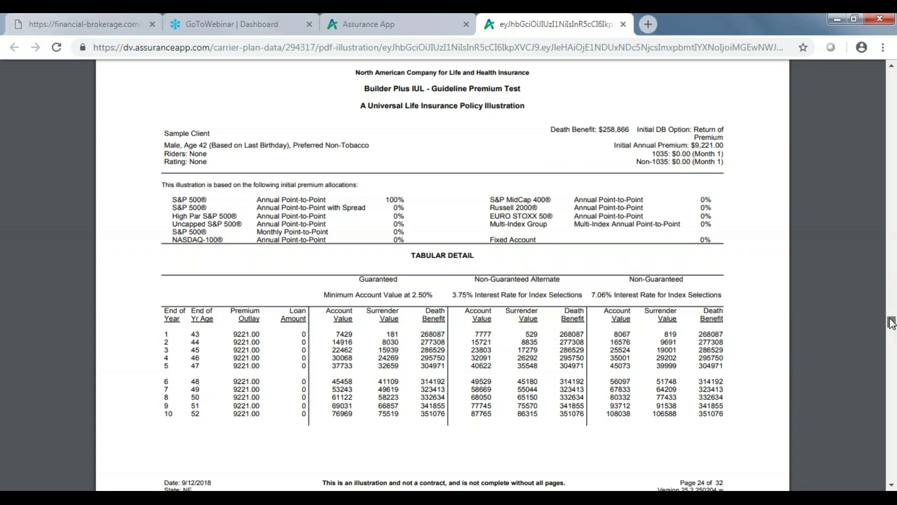
{"action": "left_click_drag", "start_coordinate": [891, 323], "coordinate": [891, 337]}
{"action": "scroll", "coordinate": [392, 213], "scroll_direction": "up", "scroll_amount": 3}
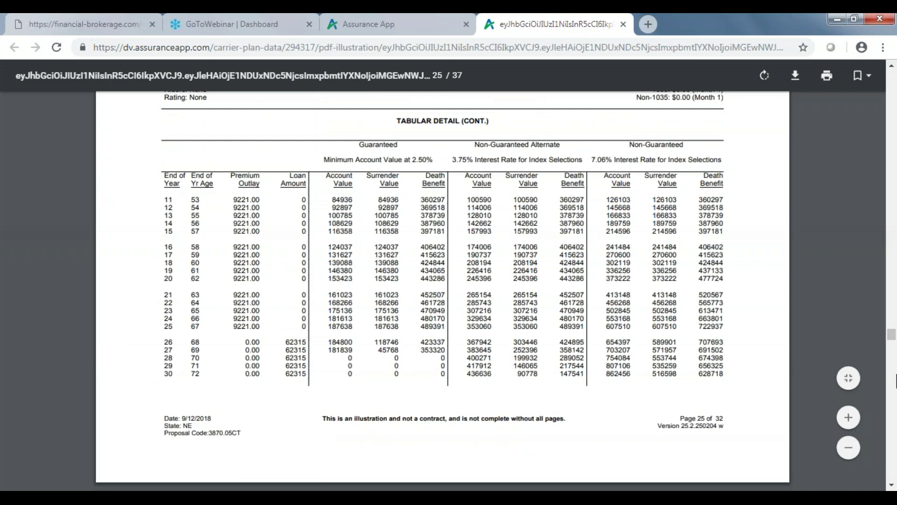
Examine the remaining Tabular Detail and loan report pages, and return to the table for policy years 11 to 30
{"action": "left_click_drag", "start_coordinate": [892, 342], "coordinate": [893, 354]}
{"action": "scroll", "coordinate": [496, 208], "scroll_direction": "up", "scroll_amount": 2}
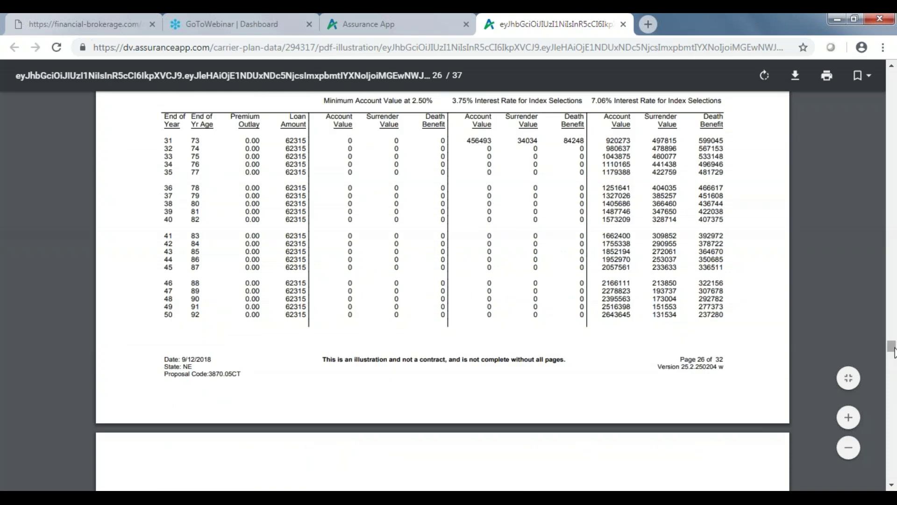
{"action": "left_click_drag", "start_coordinate": [892, 351], "coordinate": [892, 358]}
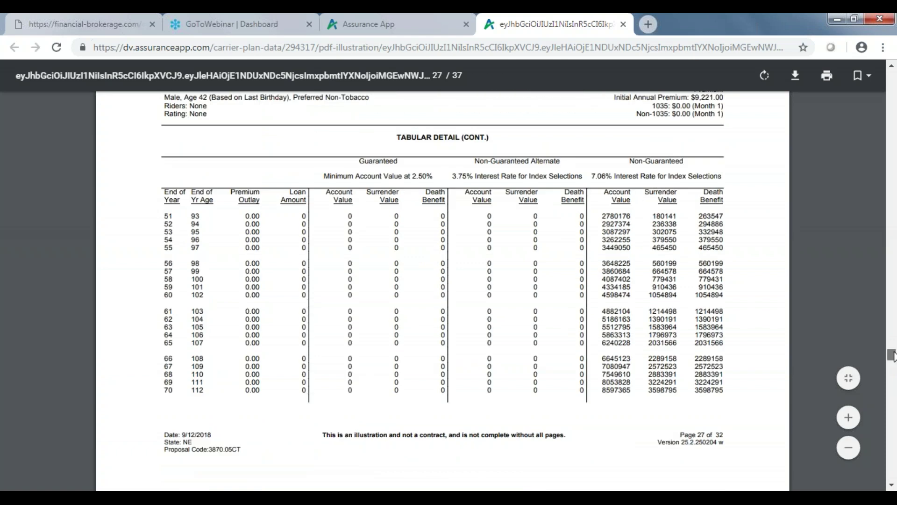
{"action": "left_click_drag", "start_coordinate": [893, 355], "coordinate": [892, 388]}
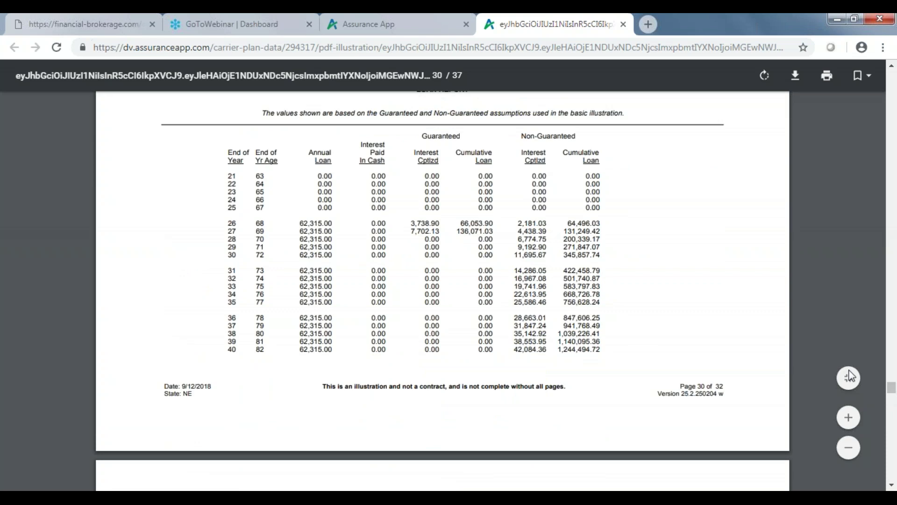
{"action": "left_click_drag", "start_coordinate": [893, 388], "coordinate": [894, 331]}
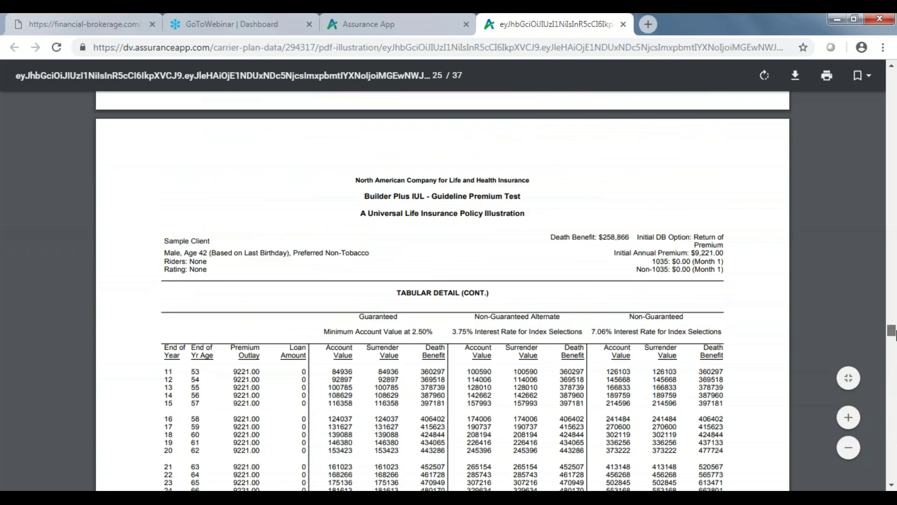
{"action": "scroll", "coordinate": [445, 287], "scroll_direction": "down", "scroll_amount": 3}
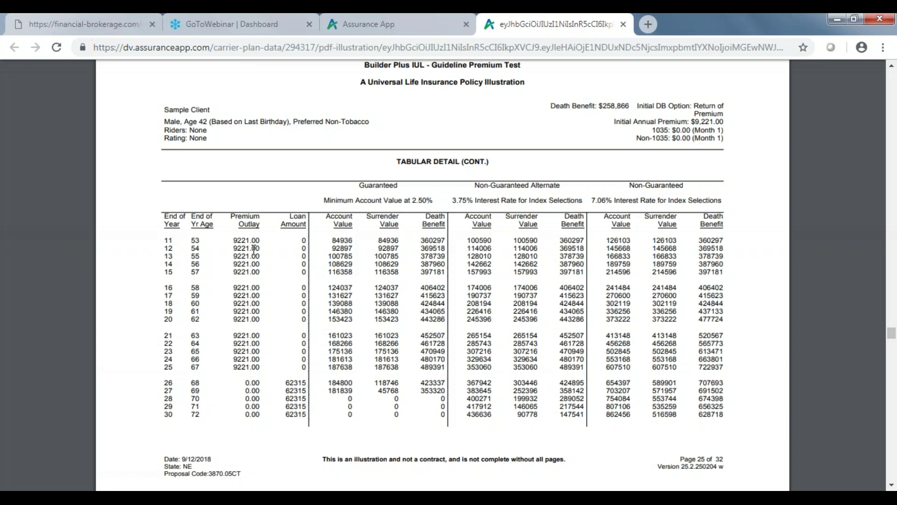
{"action": "scroll", "coordinate": [321, 220], "scroll_direction": "up", "scroll_amount": 3}
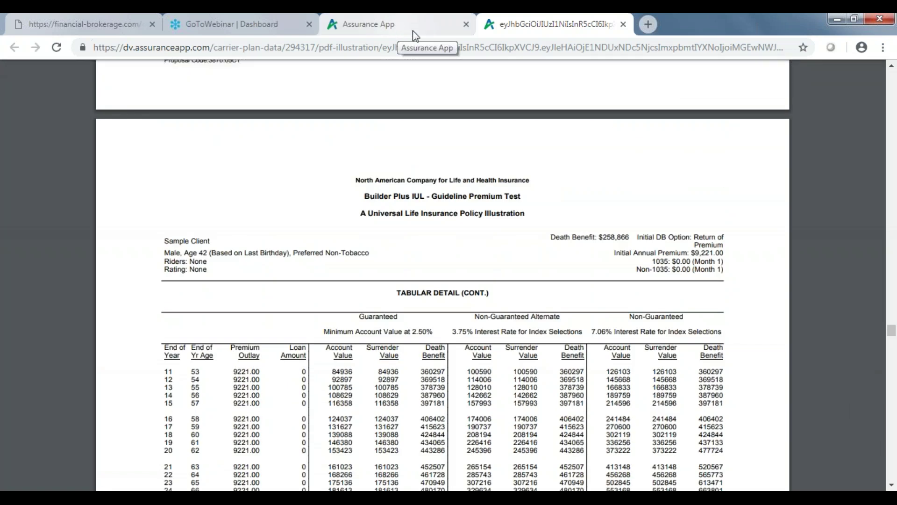
Close the illustration PDF and return to the life products table on the non-guaranteed summary page
{"action": "left_click", "coordinate": [425, 30]}
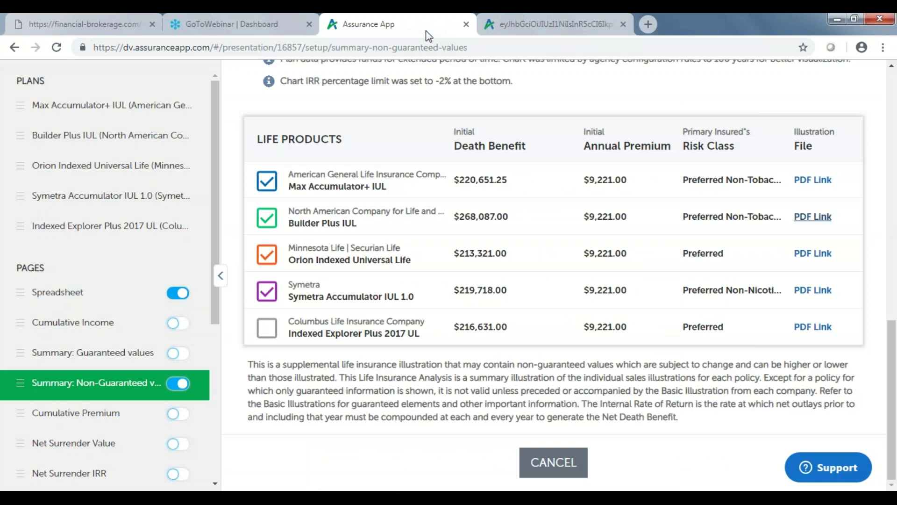
{"action": "left_click", "coordinate": [581, 28]}
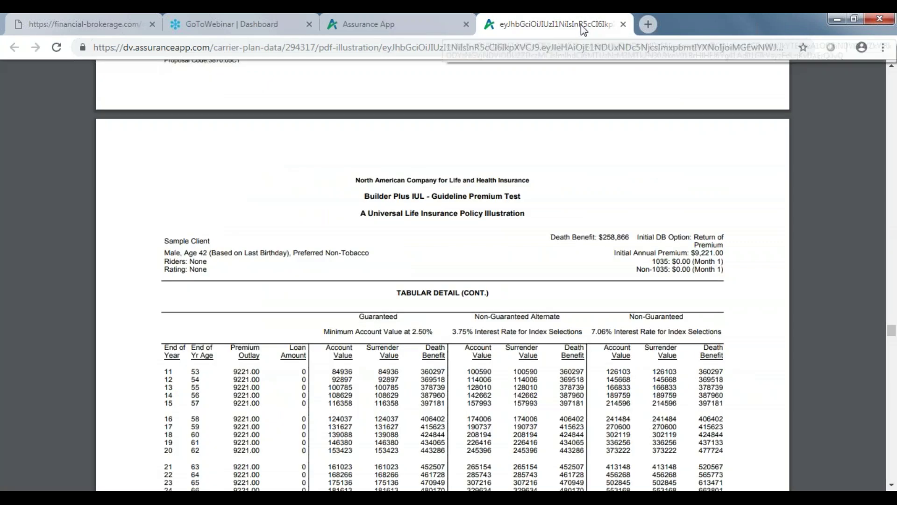
{"action": "left_click", "coordinate": [622, 24]}
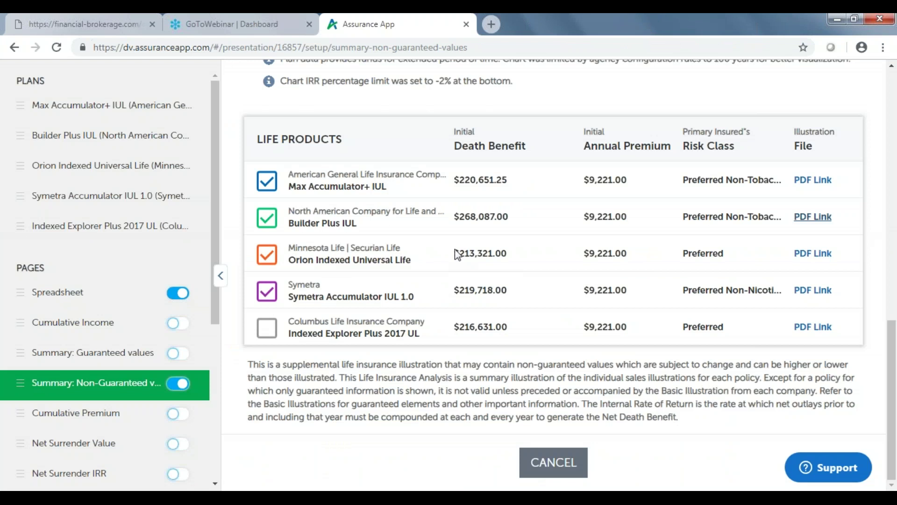
{"action": "scroll", "coordinate": [505, 253], "scroll_direction": "up", "scroll_amount": 2}
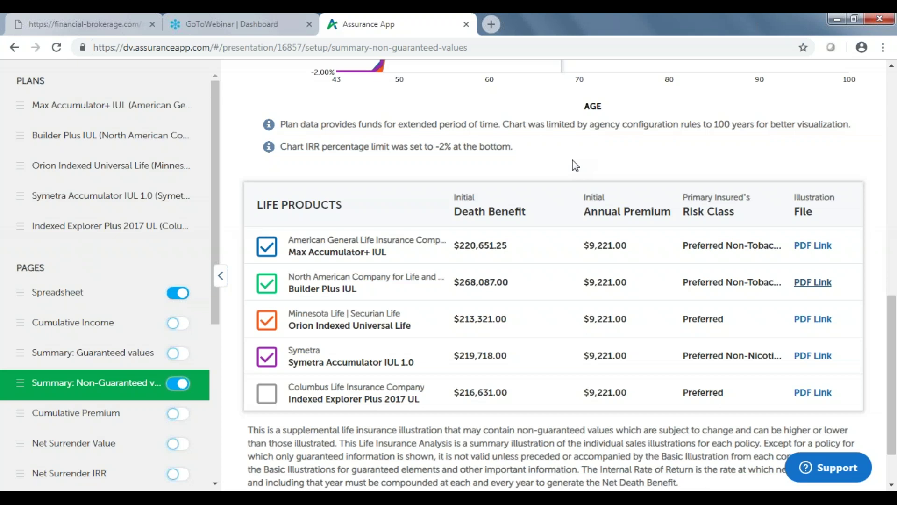
{"action": "scroll", "coordinate": [572, 159], "scroll_direction": "down", "scroll_amount": 2}
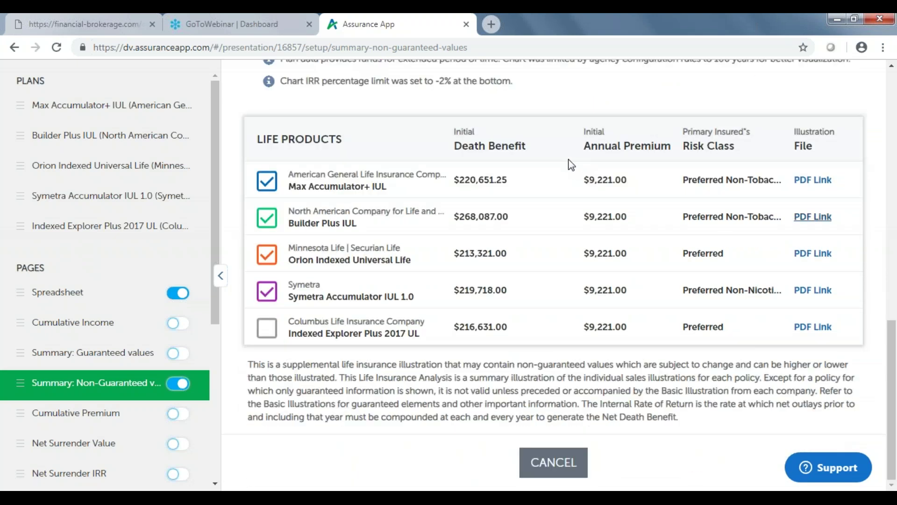
Open the Builder Plus IUL single view and move the guaranteed basis chart's age marker to 67, then back to 63
{"action": "left_click_drag", "start_coordinate": [214, 206], "coordinate": [206, 361]}
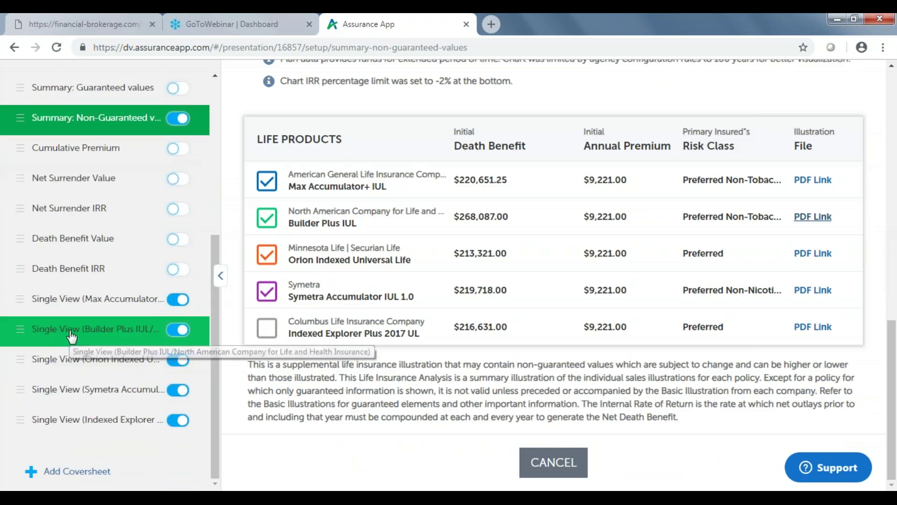
{"action": "left_click", "coordinate": [105, 333]}
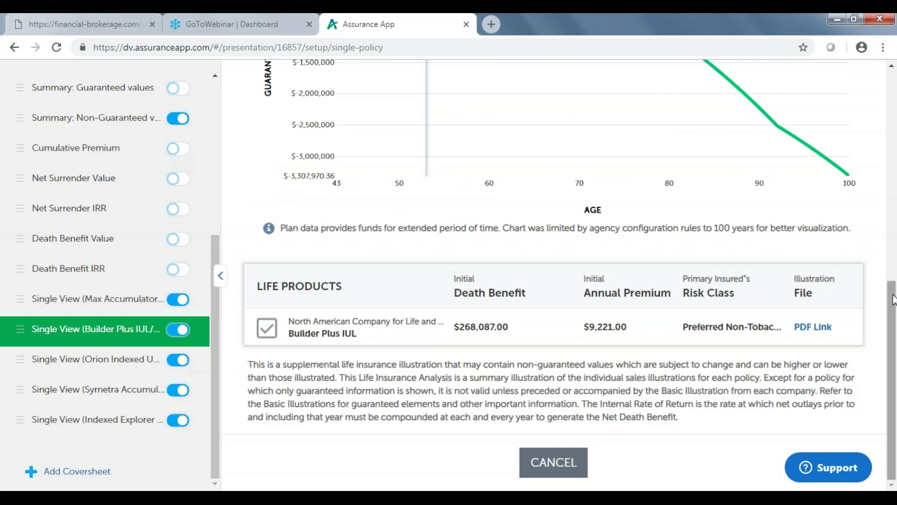
{"action": "left_click_drag", "start_coordinate": [891, 289], "coordinate": [894, 112]}
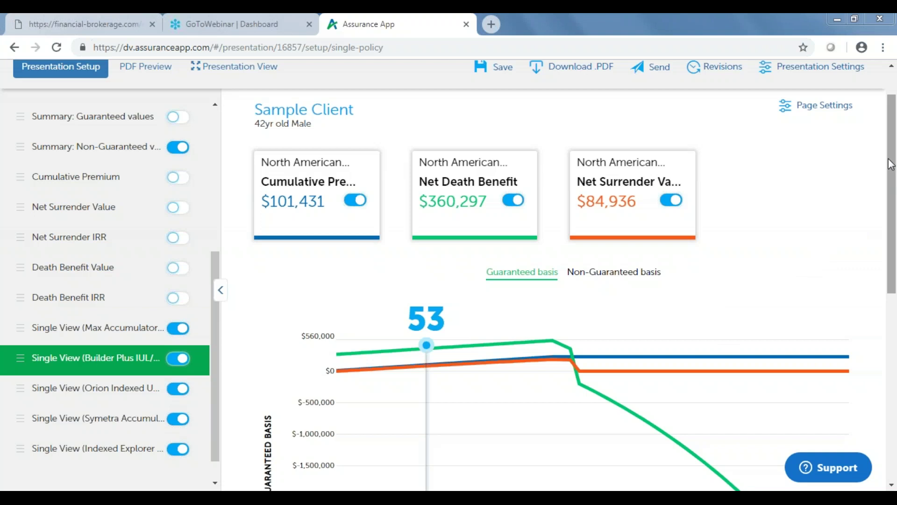
{"action": "scroll", "coordinate": [893, 162], "scroll_direction": "down", "scroll_amount": 3}
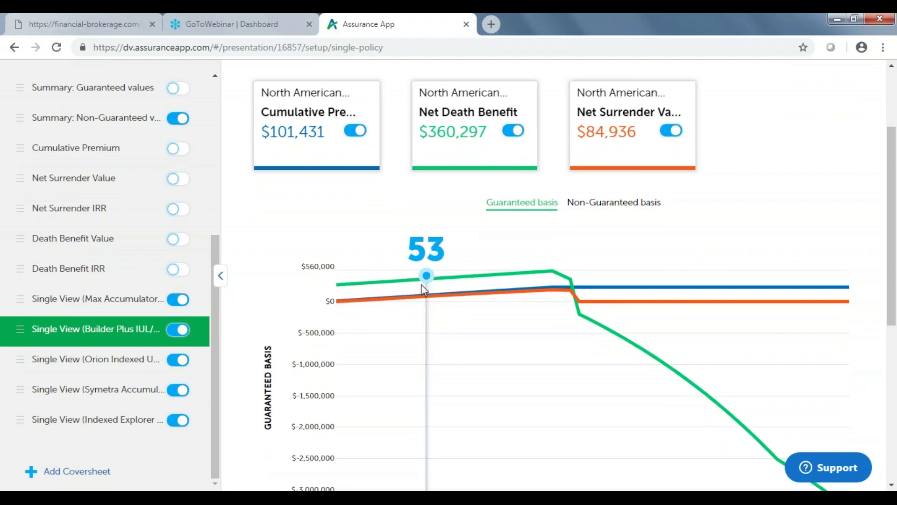
{"action": "mouse_move", "coordinate": [423, 289]}
{"action": "left_mouse_down"}
{"action": "mouse_move", "coordinate": [567, 285]}
{"action": "mouse_move", "coordinate": [556, 288]}
{"action": "left_mouse_up"}
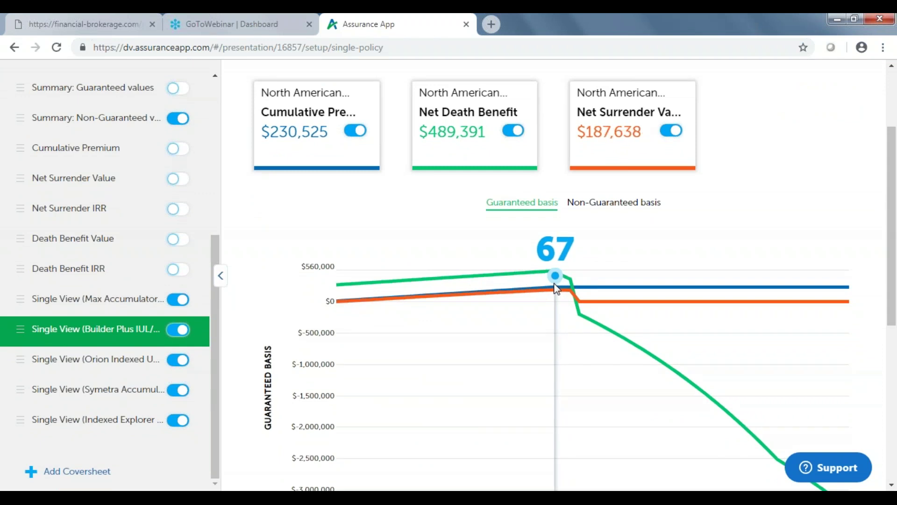
{"action": "mouse_move", "coordinate": [555, 287]}
{"action": "left_mouse_down"}
{"action": "mouse_move", "coordinate": [707, 288]}
{"action": "mouse_move", "coordinate": [522, 280]}
{"action": "left_mouse_up"}
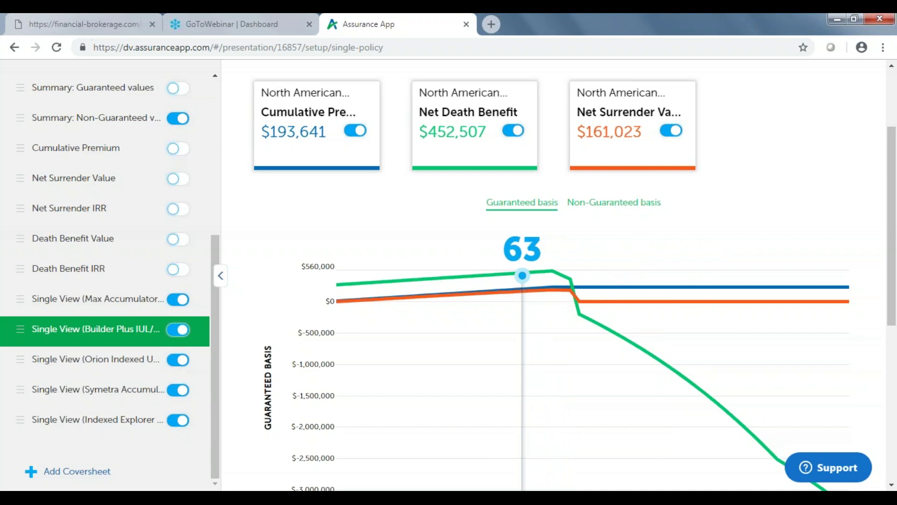
Show the Builder Plus IUL chart on the non-guaranteed basis and move its age marker through 50, 60, 67, 69 and 71
{"action": "left_click", "coordinate": [620, 204]}
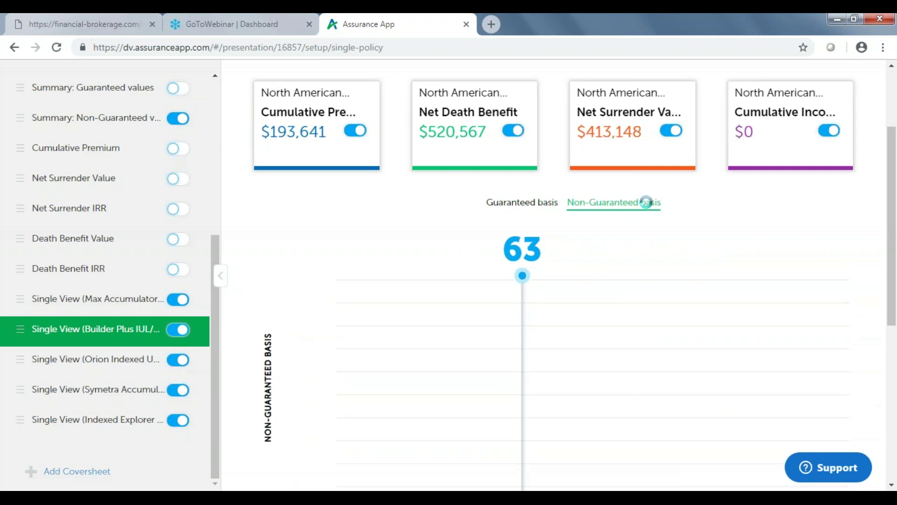
{"action": "left_click", "coordinate": [892, 177]}
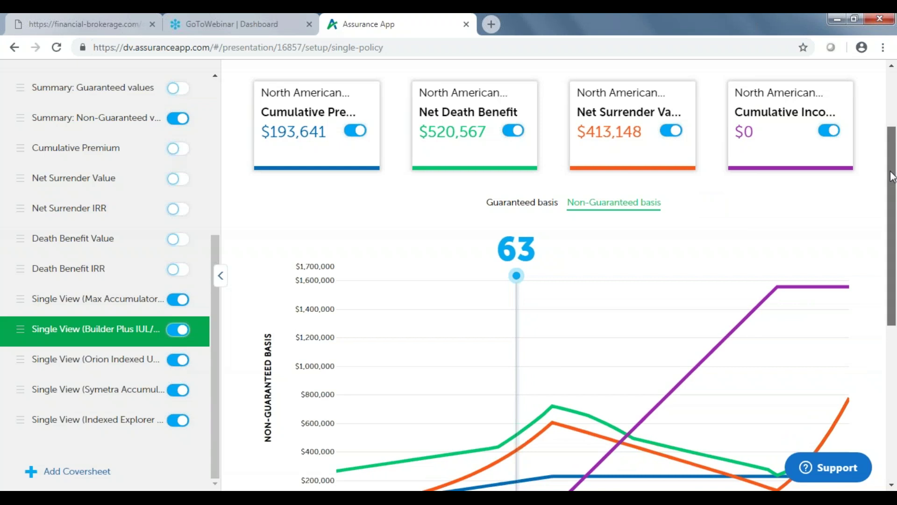
{"action": "scroll", "coordinate": [580, 257], "scroll_direction": "down", "scroll_amount": 1}
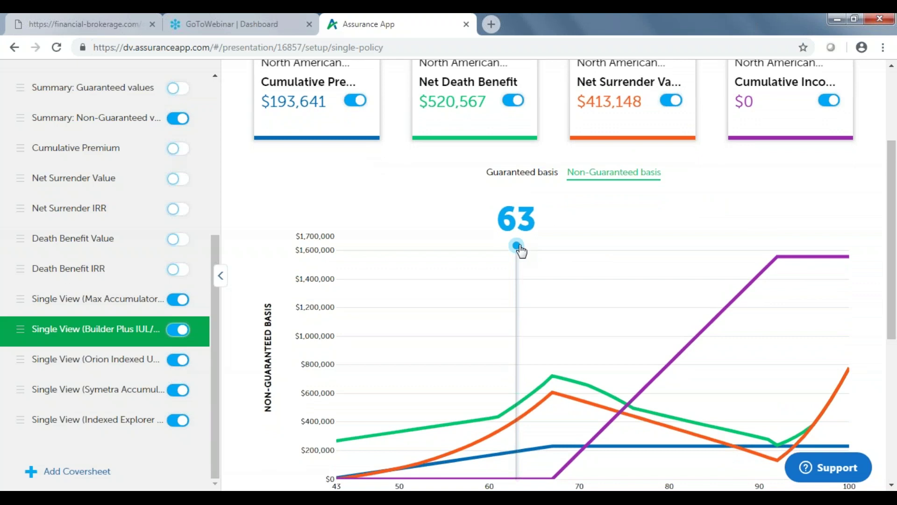
{"action": "left_click_drag", "start_coordinate": [518, 247], "coordinate": [399, 245]}
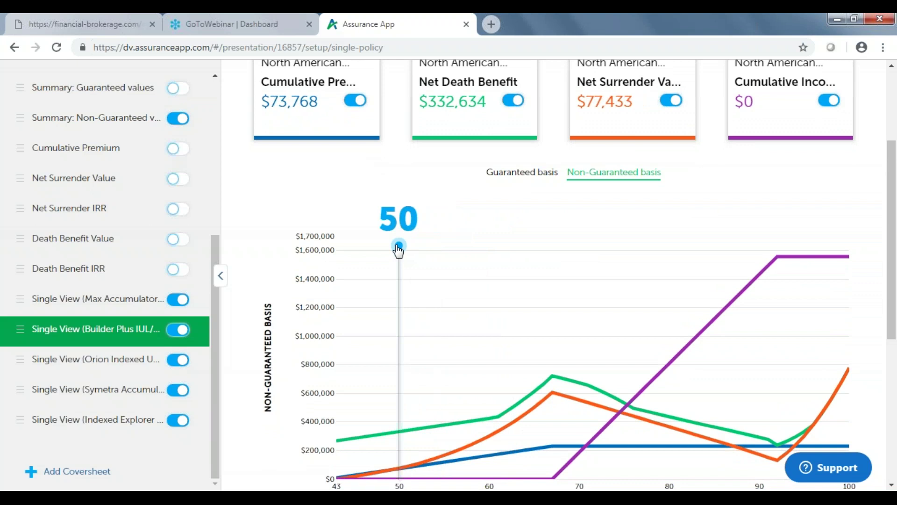
{"action": "mouse_move", "coordinate": [398, 251]}
{"action": "left_mouse_down"}
{"action": "mouse_move", "coordinate": [418, 242]}
{"action": "mouse_move", "coordinate": [489, 258]}
{"action": "left_mouse_up"}
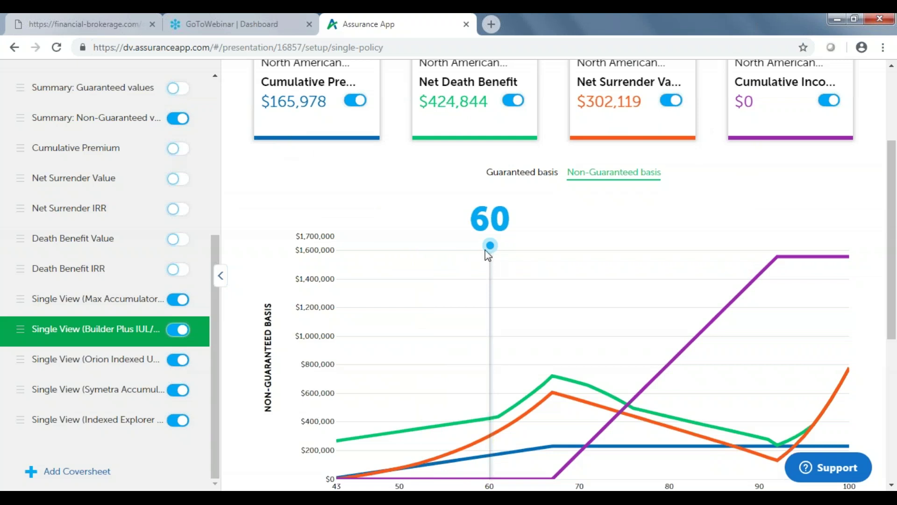
{"action": "left_click_drag", "start_coordinate": [494, 254], "coordinate": [555, 245]}
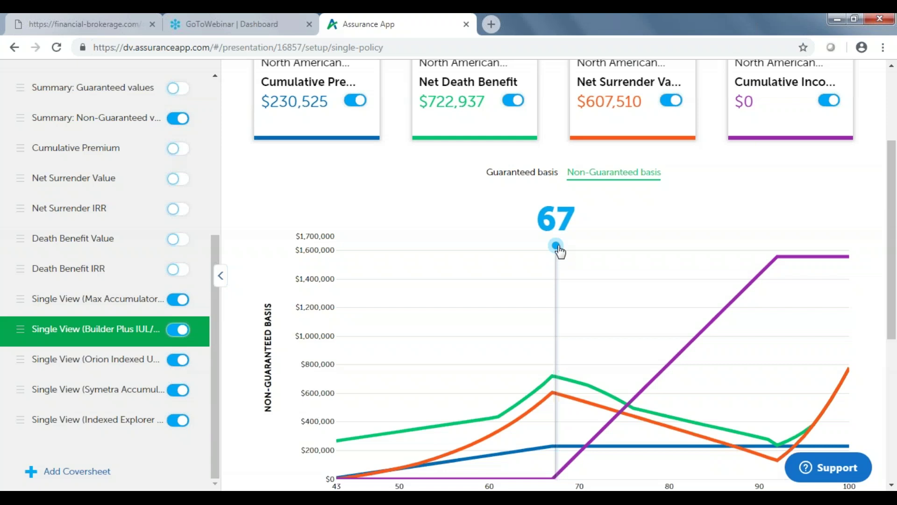
{"action": "left_click_drag", "start_coordinate": [559, 252], "coordinate": [578, 249]}
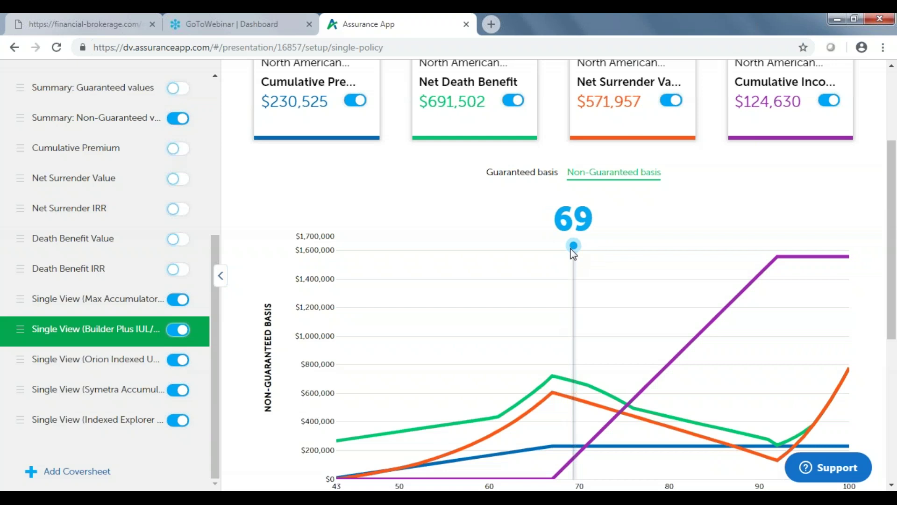
{"action": "mouse_move", "coordinate": [578, 252]}
{"action": "left_mouse_down"}
{"action": "mouse_move", "coordinate": [601, 252]}
{"action": "mouse_move", "coordinate": [592, 253]}
{"action": "left_mouse_up"}
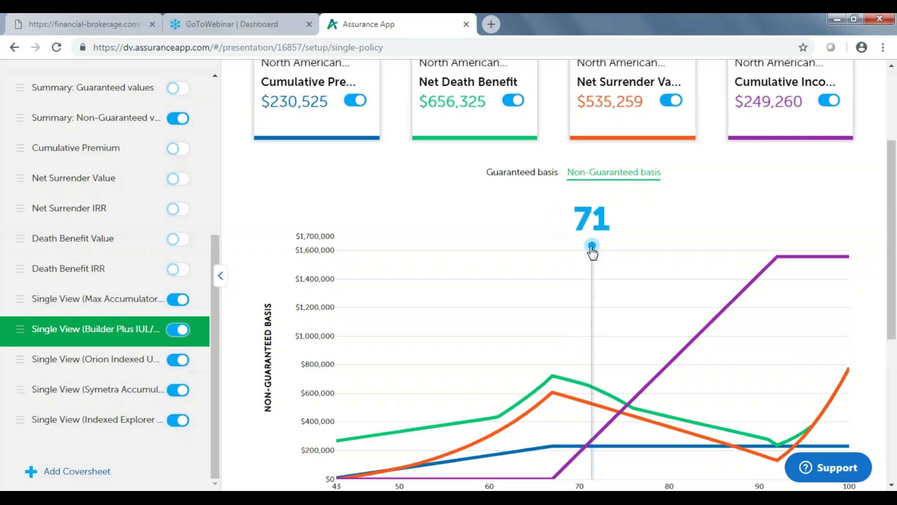
Move the age marker on the Builder Plus IUL non-guaranteed chart to 70, 71 and 92, and return to the value cards
{"action": "left_click_drag", "start_coordinate": [589, 248], "coordinate": [581, 246]}
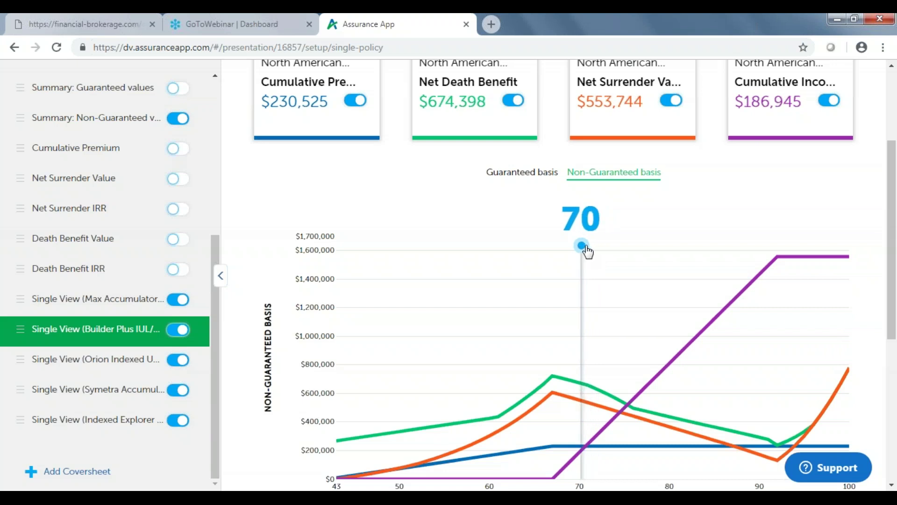
{"action": "left_click_drag", "start_coordinate": [585, 249], "coordinate": [591, 251]}
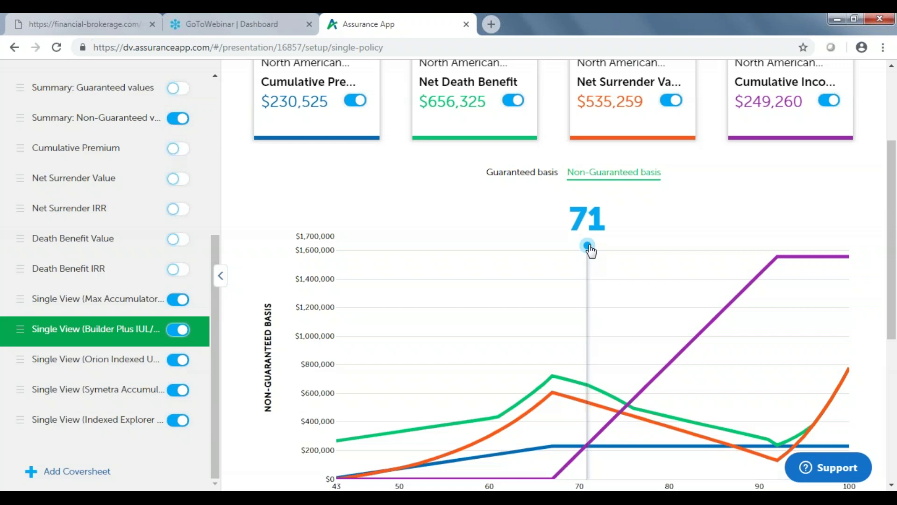
{"action": "left_click_drag", "start_coordinate": [591, 250], "coordinate": [783, 258]}
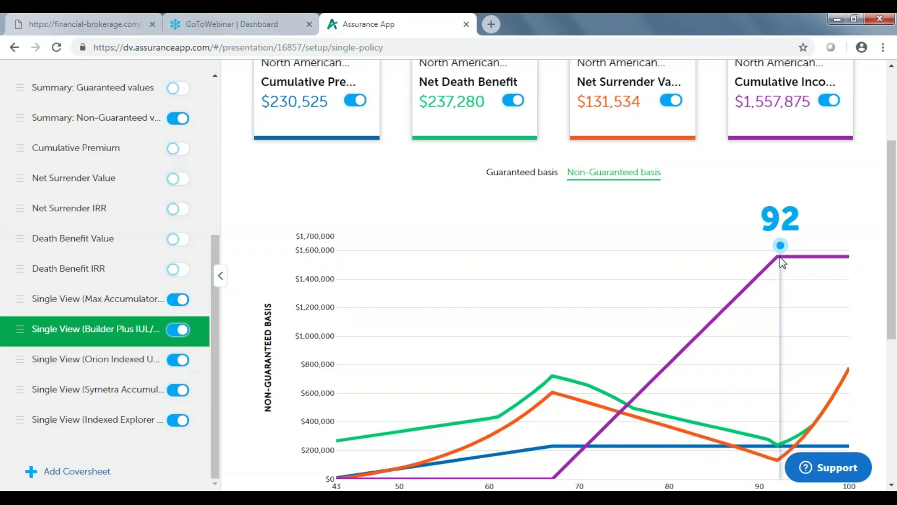
{"action": "scroll", "coordinate": [835, 238], "scroll_direction": "up", "scroll_amount": 2}
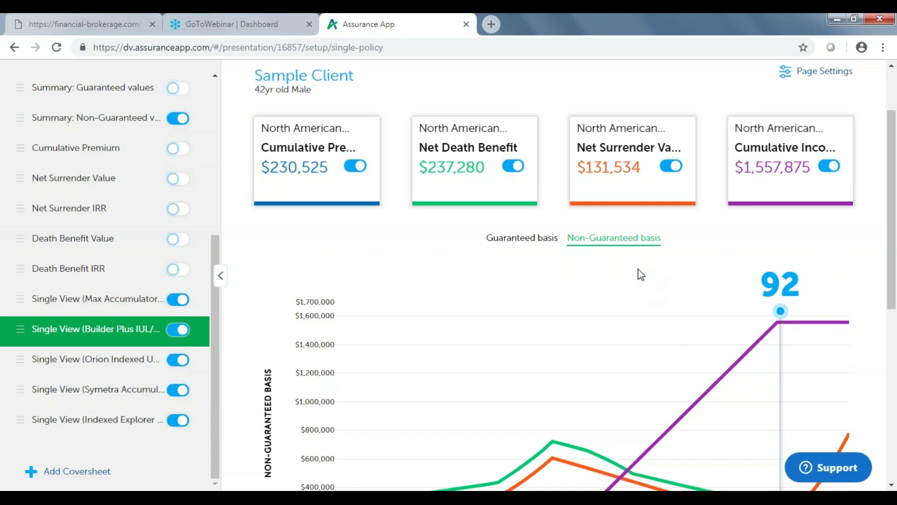
Include the Death Benefit IRR page in the presentation and look over the Builder Plus IUL page down to its life products table
{"action": "left_click", "coordinate": [182, 276]}
{"action": "scroll", "coordinate": [413, 260], "scroll_direction": "down", "scroll_amount": 5}
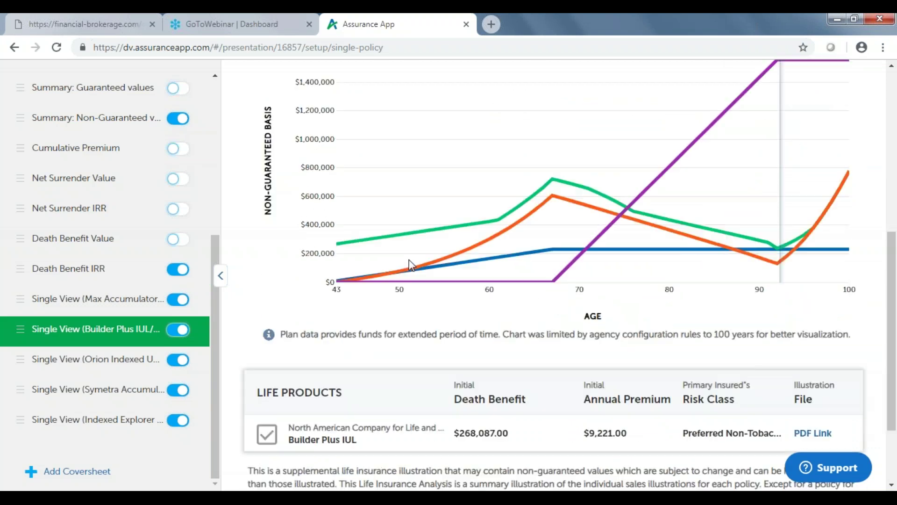
{"action": "scroll", "coordinate": [411, 264], "scroll_direction": "up", "scroll_amount": 7}
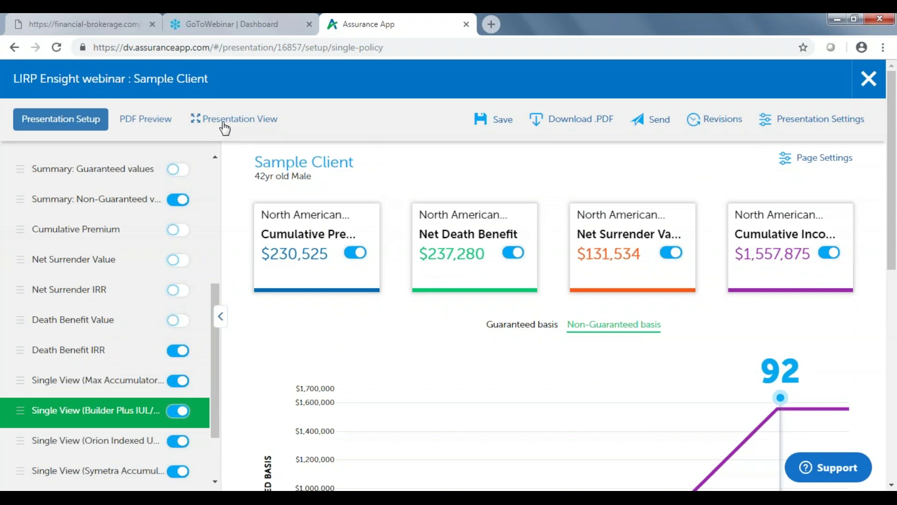
Open the presentation view in full screen, accepting the loss of unsaved changes, and exit full screen
{"action": "left_click", "coordinate": [225, 127]}
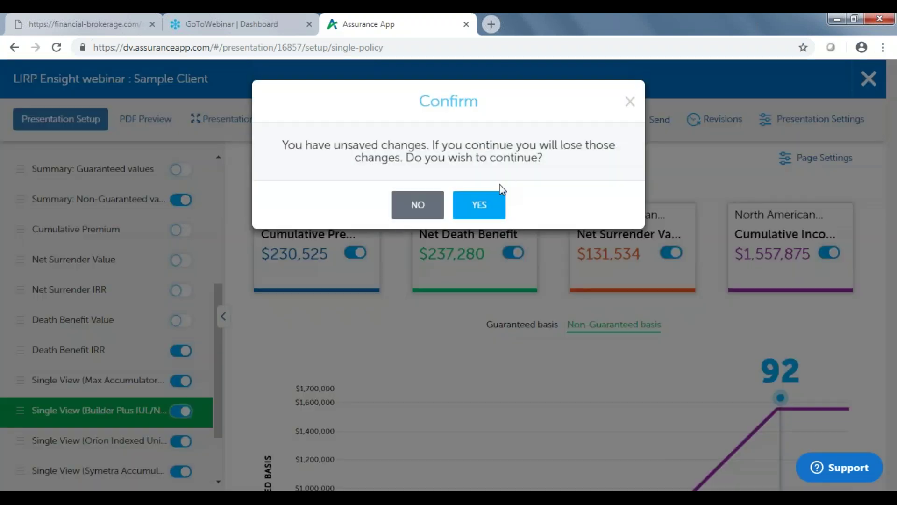
{"action": "left_click", "coordinate": [494, 206]}
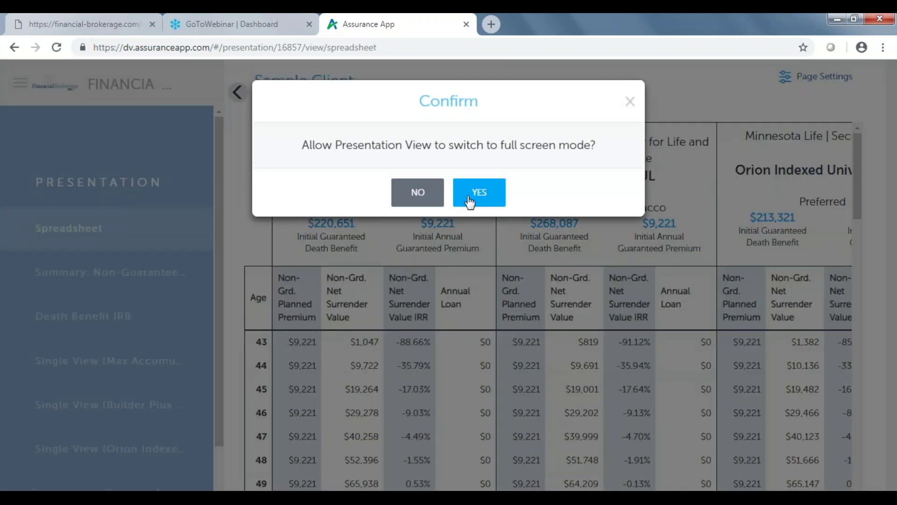
{"action": "left_click", "coordinate": [475, 196]}
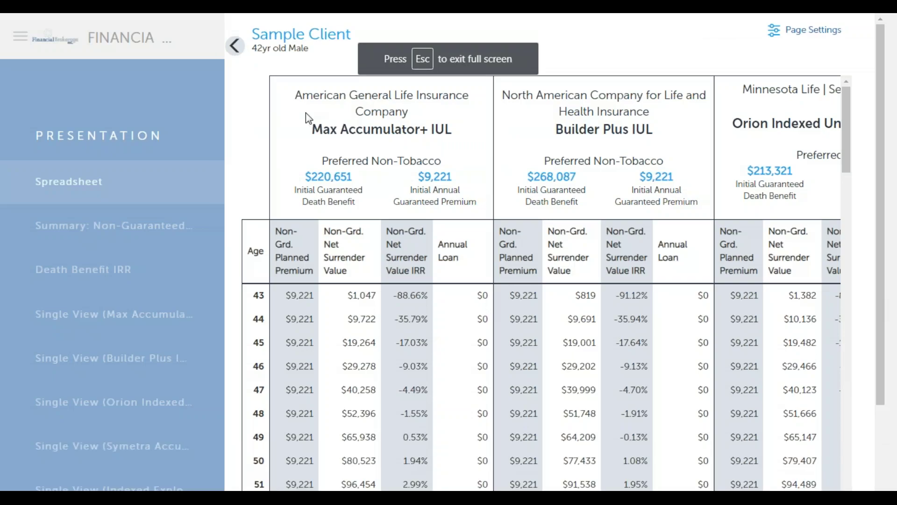
{"action": "key", "text": "Escape"}
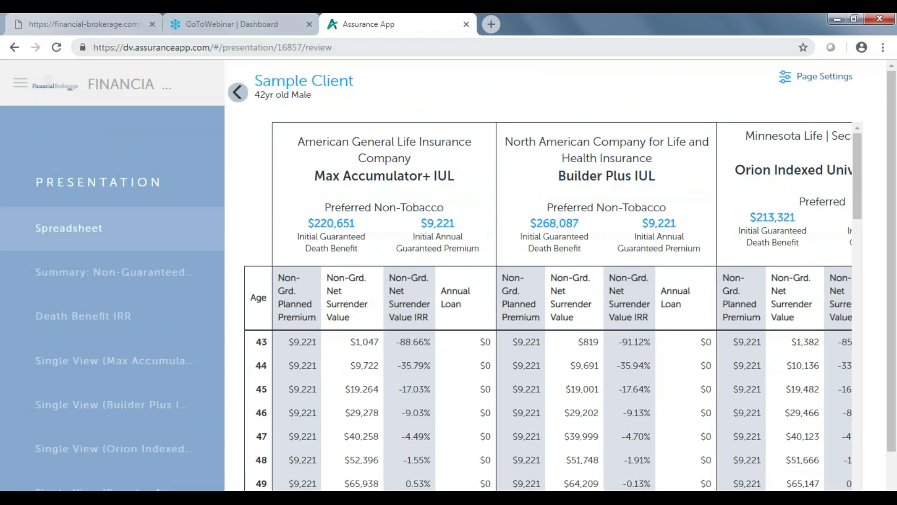
Return to the presentation setup from the PDF preview and open the Spreadsheet page
{"action": "left_click", "coordinate": [438, 92]}
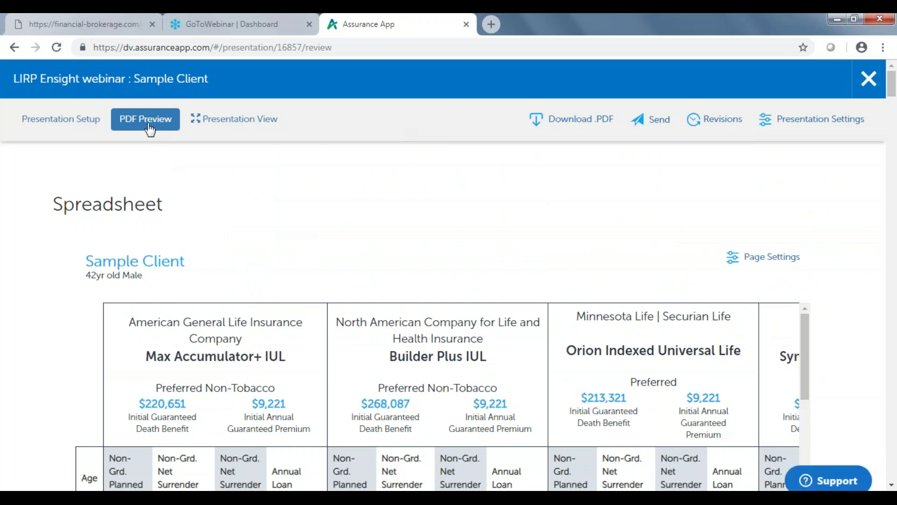
{"action": "left_click", "coordinate": [55, 125]}
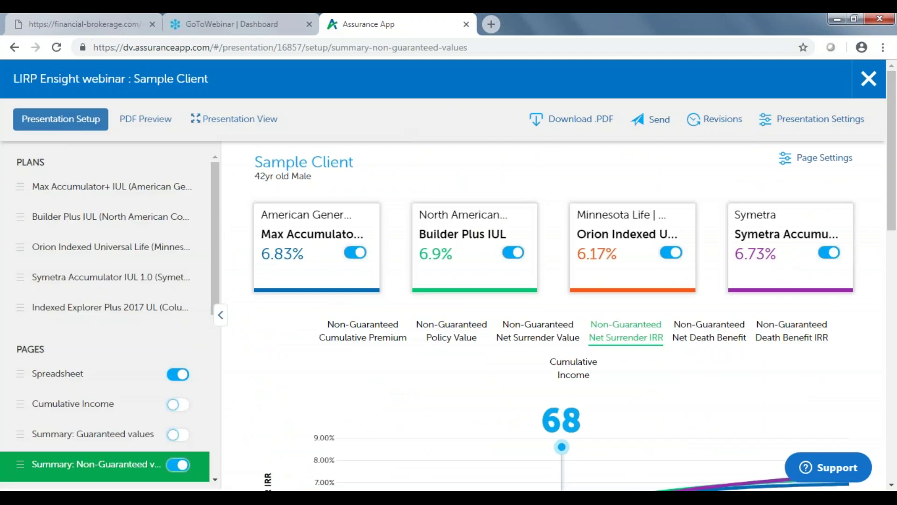
{"action": "scroll", "coordinate": [412, 326], "scroll_direction": "down", "scroll_amount": 3}
{"action": "scroll", "coordinate": [456, 276], "scroll_direction": "up", "scroll_amount": 3}
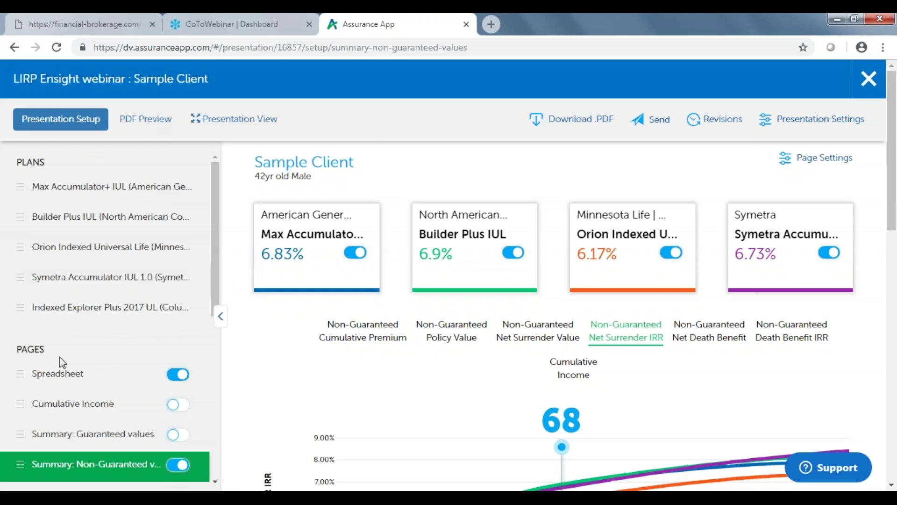
{"action": "left_click", "coordinate": [60, 378]}
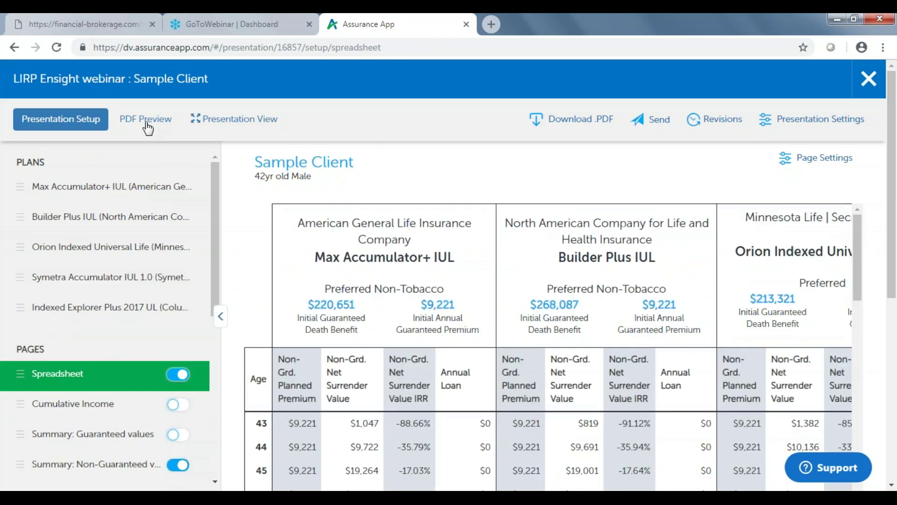
Open the PDF preview and look through the spreadsheet's age rows comparing the carriers
{"action": "left_click", "coordinate": [147, 122]}
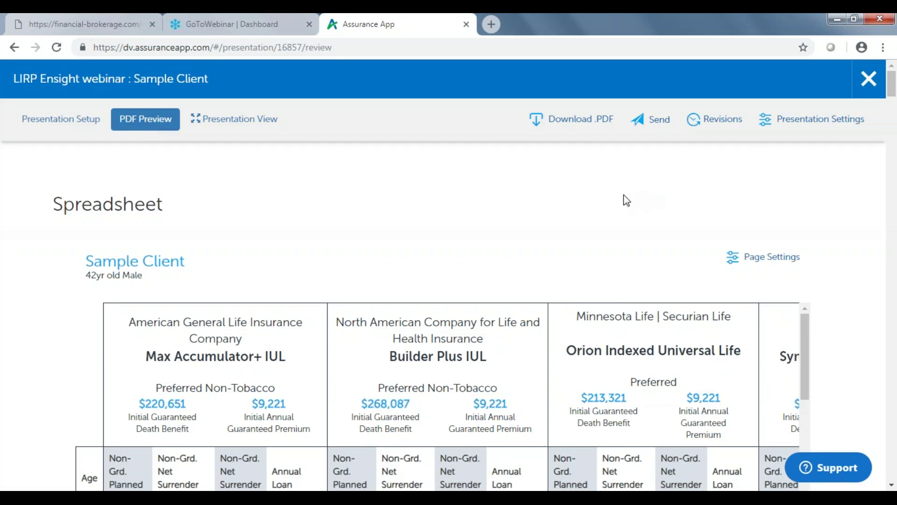
{"action": "scroll", "coordinate": [614, 199], "scroll_direction": "down", "scroll_amount": 5}
{"action": "scroll", "coordinate": [651, 205], "scroll_direction": "down", "scroll_amount": 10}
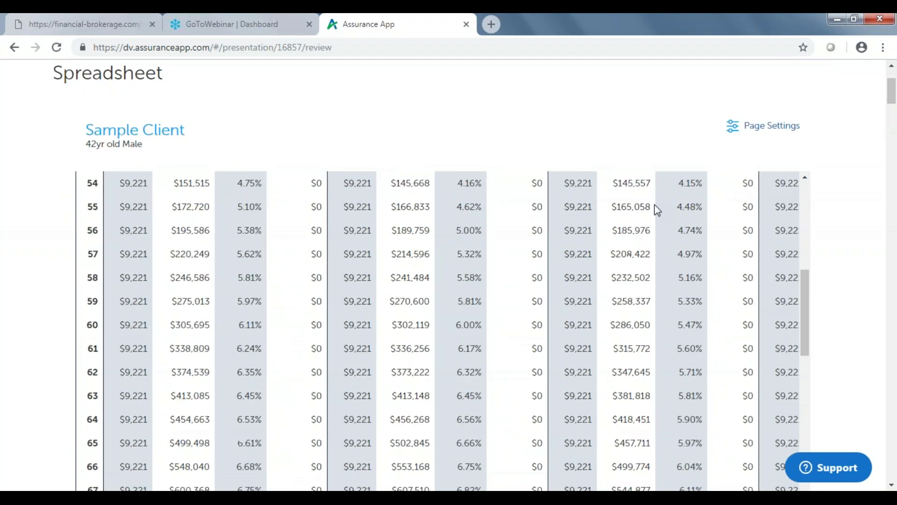
{"action": "scroll", "coordinate": [606, 167], "scroll_direction": "up", "scroll_amount": 8}
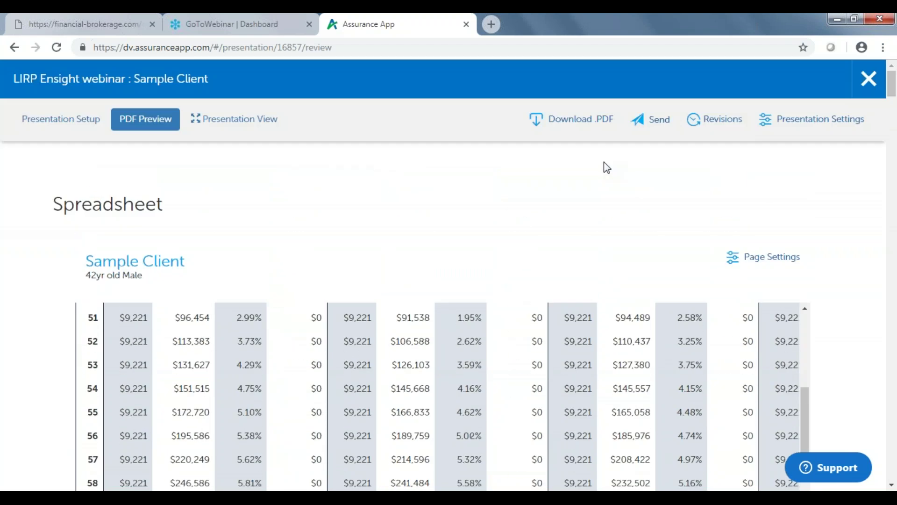
Open the presentation view in full screen mode and show its non-guaranteed summary page
{"action": "left_click", "coordinate": [246, 119]}
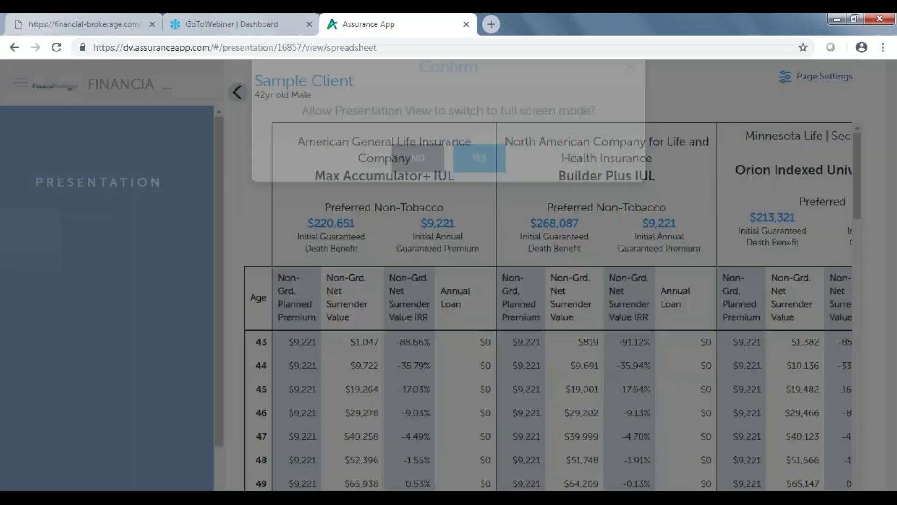
{"action": "left_click", "coordinate": [479, 194]}
{"action": "left_click", "coordinate": [480, 194]}
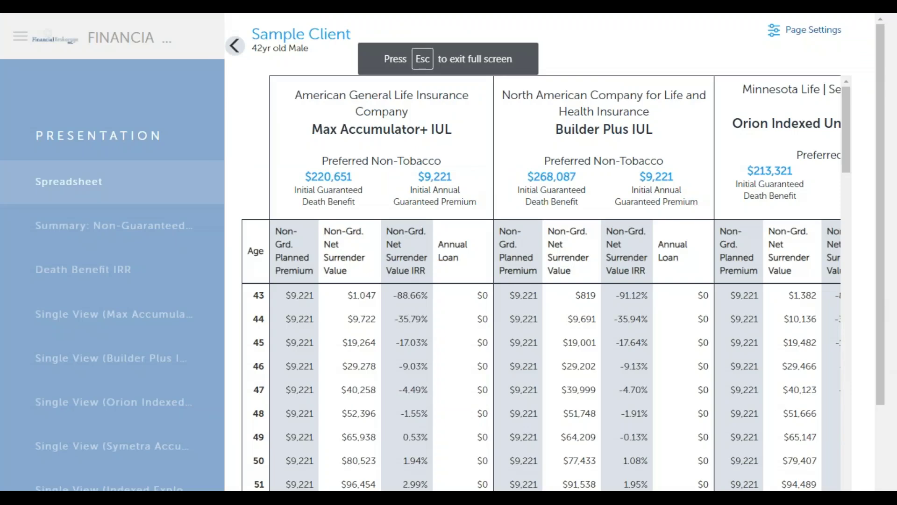
{"action": "left_click_drag", "start_coordinate": [82, 192], "coordinate": [75, 226]}
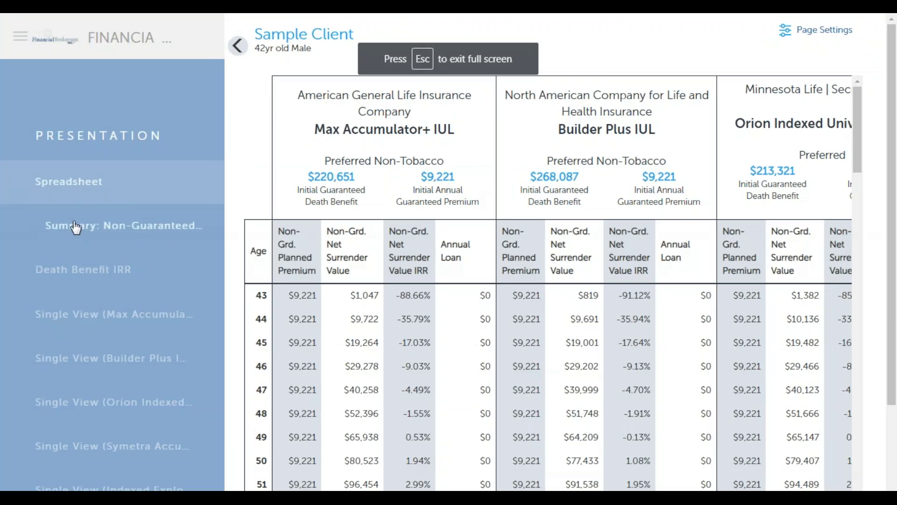
{"action": "left_click", "coordinate": [76, 227]}
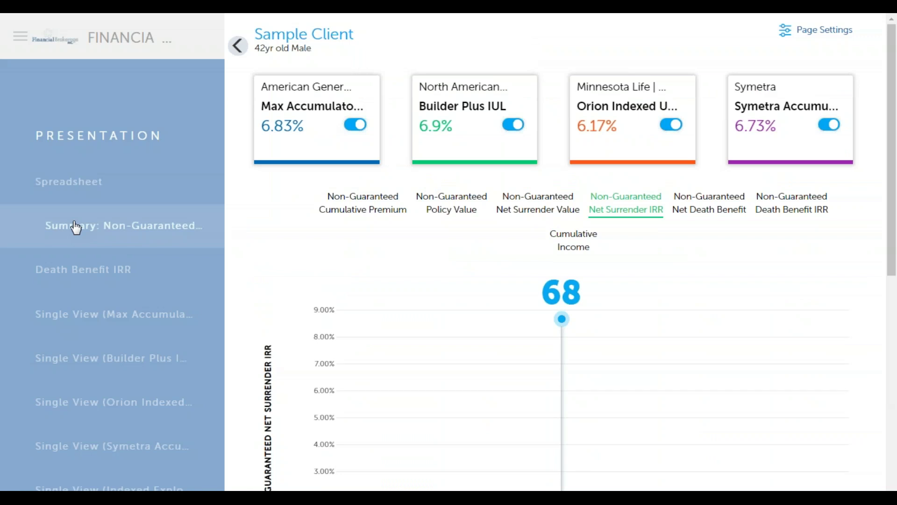
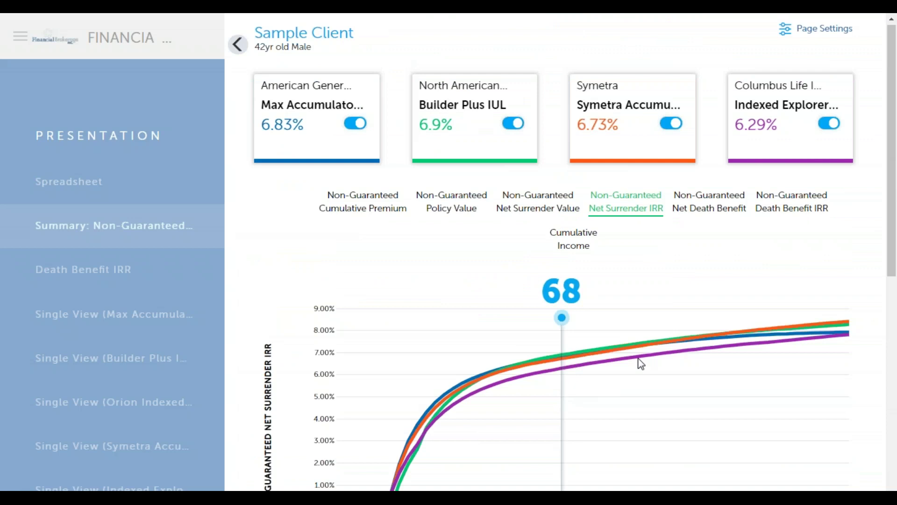
Show the Non-Guaranteed Cumulative Premium and Net Death Benefit charts, moving the death benefit chart's age marker to 78 and 85
{"action": "scroll", "coordinate": [647, 346], "scroll_direction": "up", "scroll_amount": 4}
{"action": "left_click", "coordinate": [385, 211]}
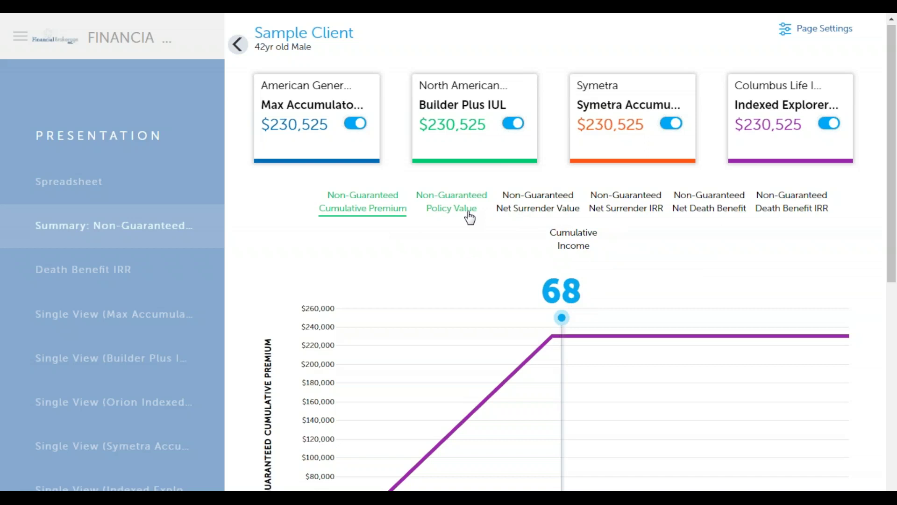
{"action": "left_click", "coordinate": [723, 213]}
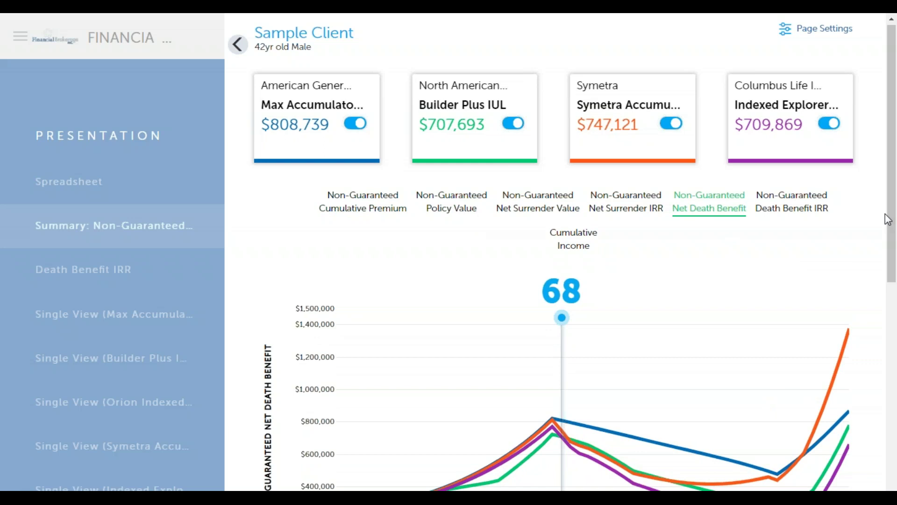
{"action": "scroll", "coordinate": [892, 221], "scroll_direction": "down", "scroll_amount": 1}
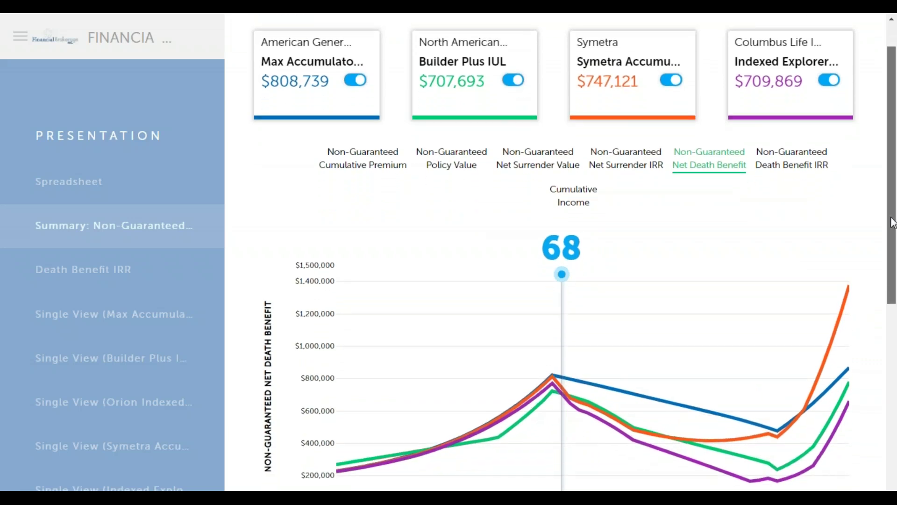
{"action": "left_click_drag", "start_coordinate": [563, 276], "coordinate": [649, 280]}
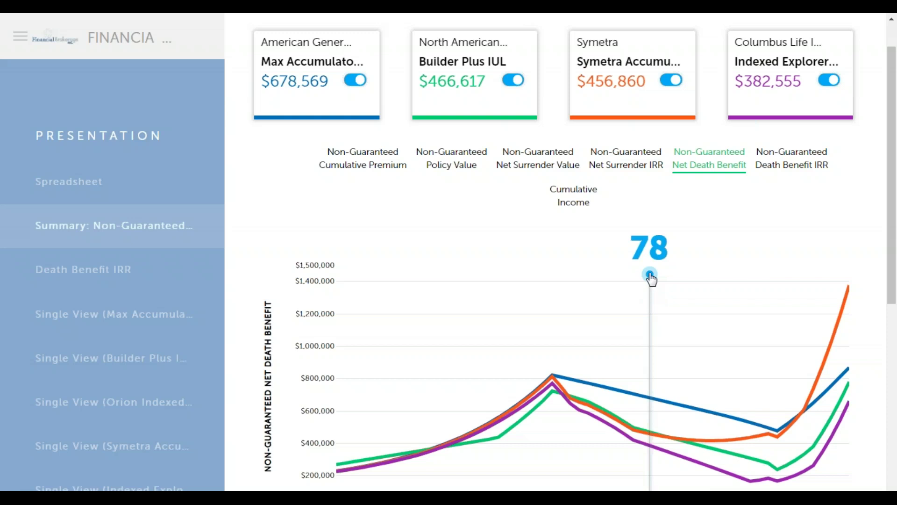
{"action": "left_click_drag", "start_coordinate": [651, 279], "coordinate": [719, 280]}
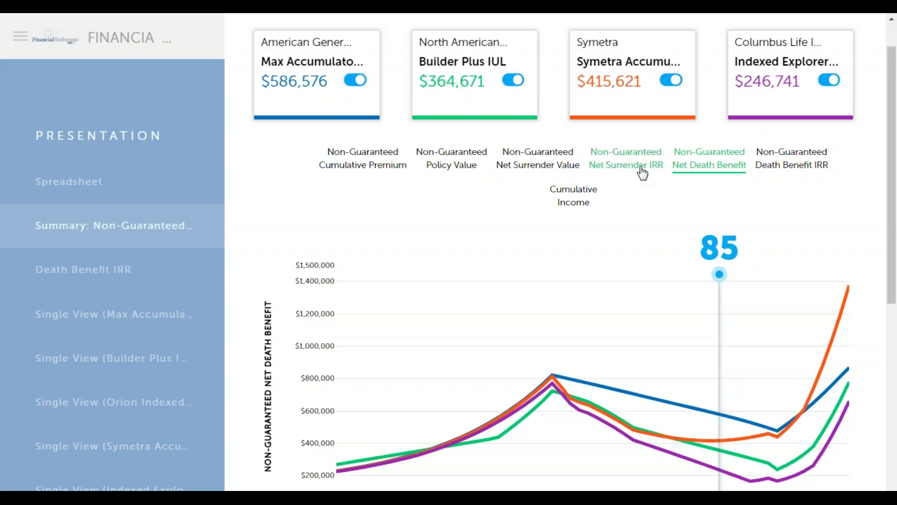
Show the Cumulative Income chart and move its age marker back from 85 to 73 and 67, finishing at 68
{"action": "left_click", "coordinate": [577, 205]}
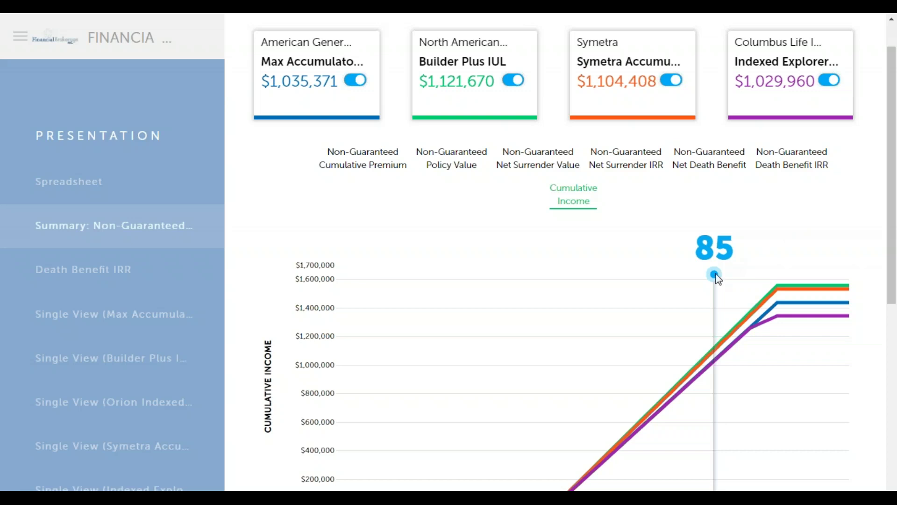
{"action": "left_click_drag", "start_coordinate": [718, 278], "coordinate": [724, 278]}
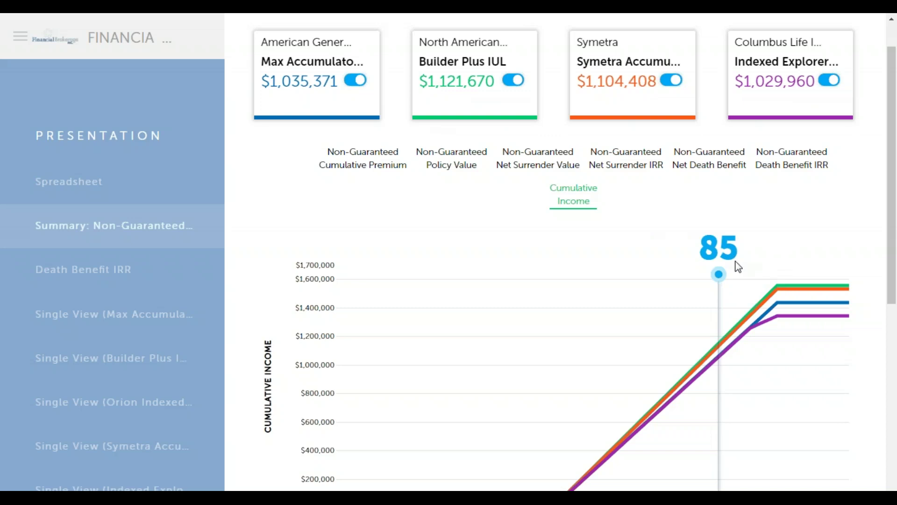
{"action": "left_click_drag", "start_coordinate": [721, 278], "coordinate": [614, 286]}
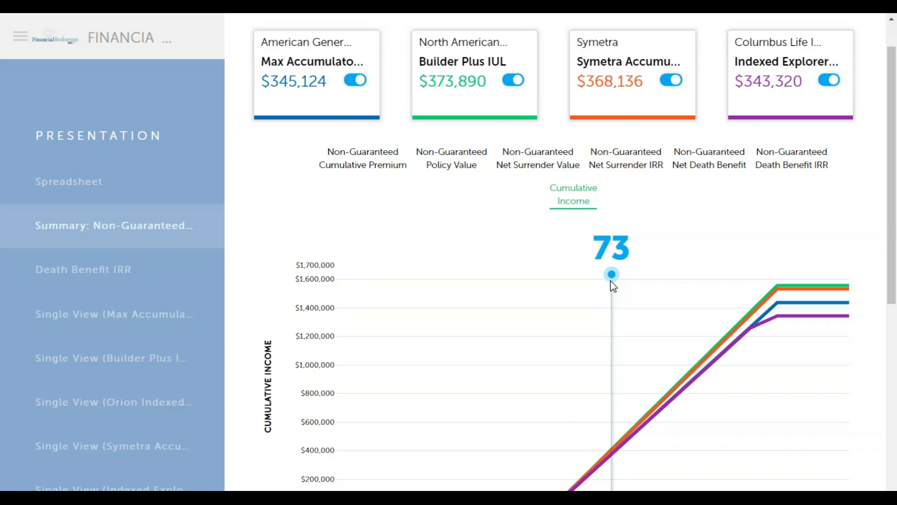
{"action": "left_click_drag", "start_coordinate": [614, 286], "coordinate": [550, 282]}
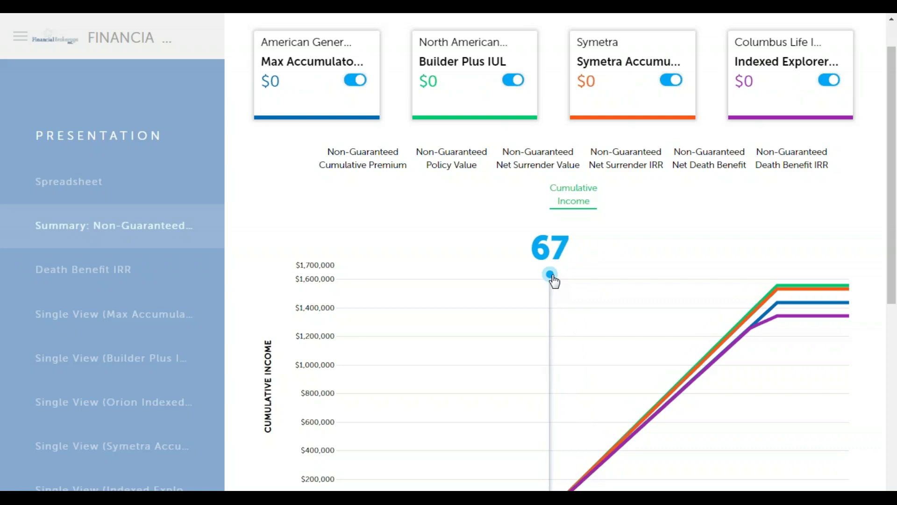
{"action": "left_click_drag", "start_coordinate": [555, 277], "coordinate": [565, 276]}
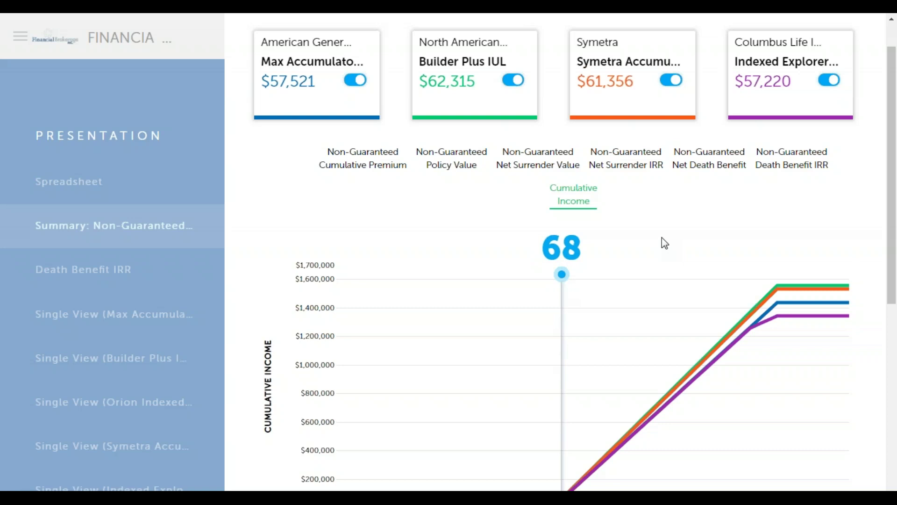
Show the Non-Guaranteed Death Benefit IRR and Net Surrender IRR charts, moving the surrender IRR chart's age marker to 78
{"action": "left_click", "coordinate": [799, 168]}
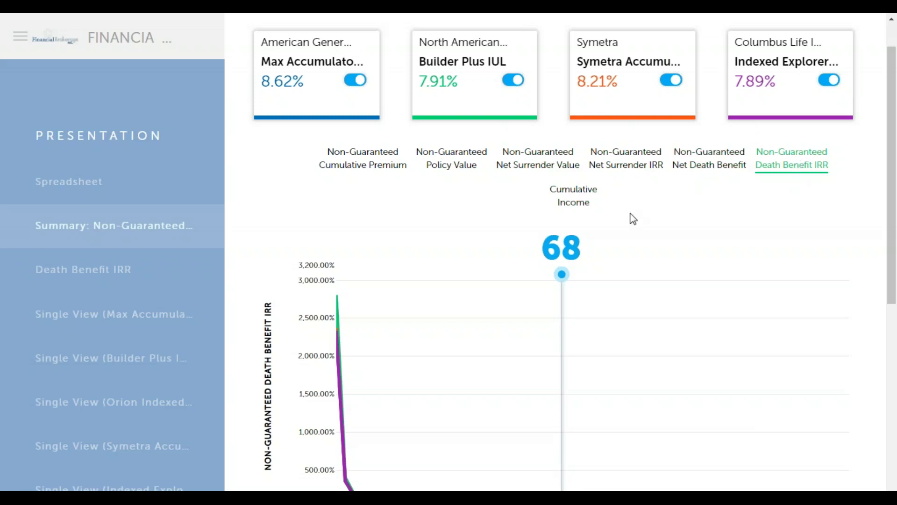
{"action": "left_click", "coordinate": [633, 174]}
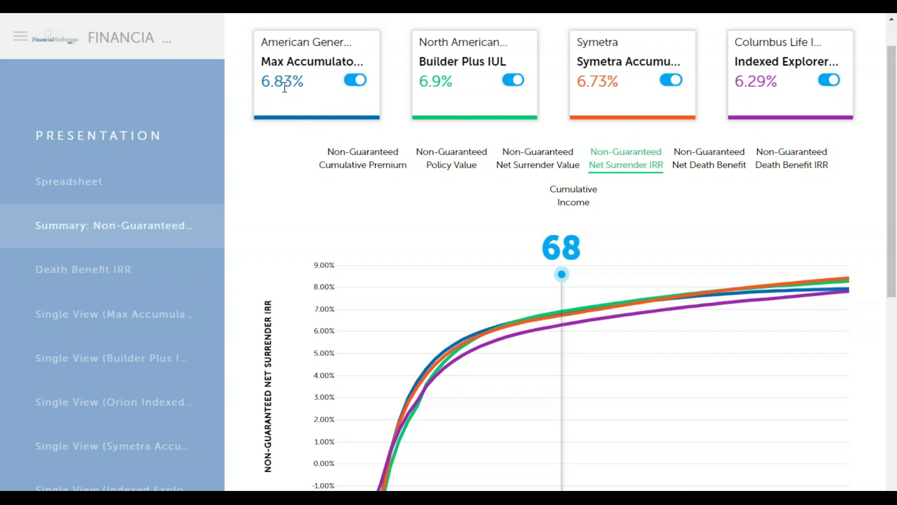
{"action": "left_click_drag", "start_coordinate": [566, 282], "coordinate": [661, 281]}
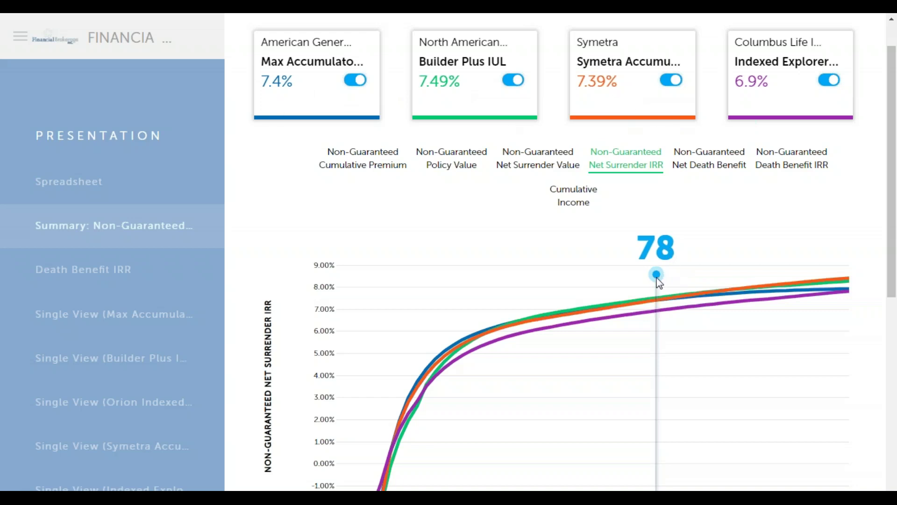
Move the Net Surrender IRR chart's age marker to 80 and replace Indexed Explorer Plus 2017 UL with Orion Indexed Universal Life in the comparison
{"action": "left_click_drag", "start_coordinate": [664, 280], "coordinate": [777, 280]}
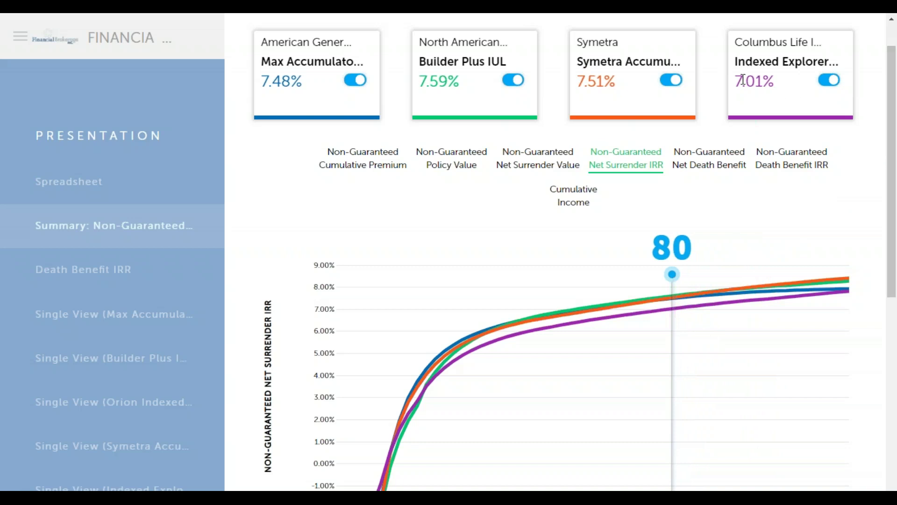
{"action": "scroll", "coordinate": [884, 355], "scroll_direction": "down", "scroll_amount": 9}
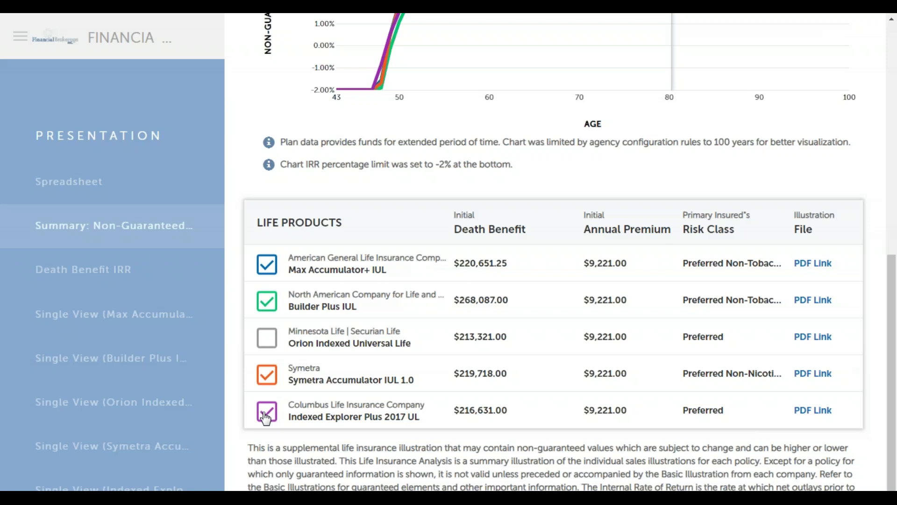
{"action": "left_click", "coordinate": [266, 415]}
{"action": "left_click", "coordinate": [267, 338]}
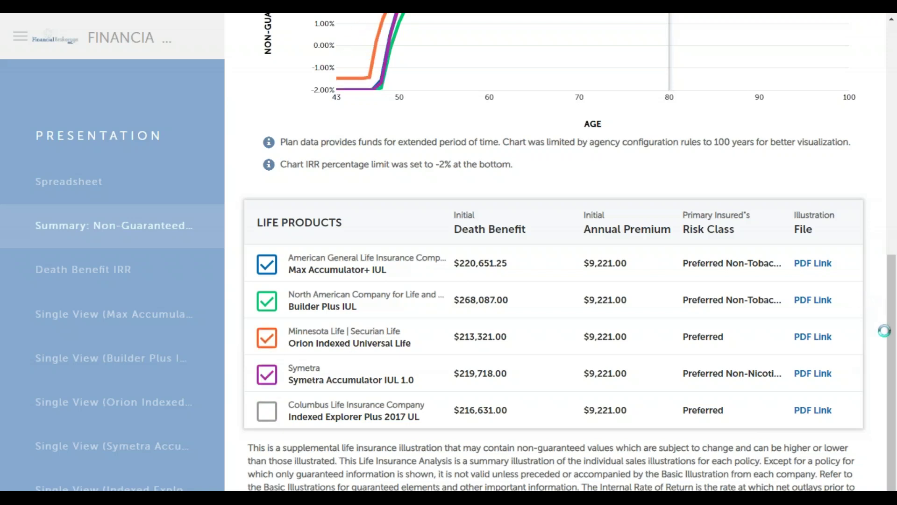
Return to the Non-Guaranteed Net Surrender IRR chart and move its age marker to 93 to compare the four selected products
{"action": "left_click_drag", "start_coordinate": [892, 302], "coordinate": [892, 285]}
{"action": "scroll", "coordinate": [529, 124], "scroll_direction": "up", "scroll_amount": 8}
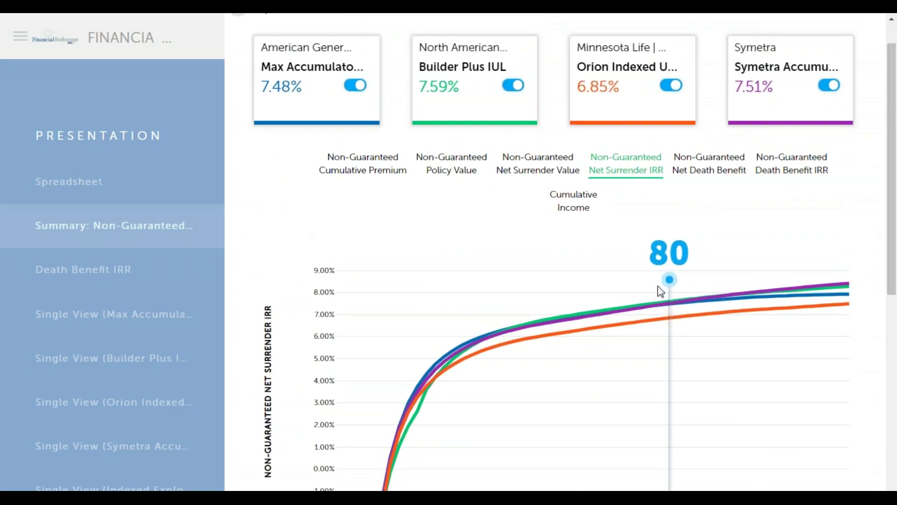
{"action": "left_click_drag", "start_coordinate": [671, 281], "coordinate": [791, 286]}
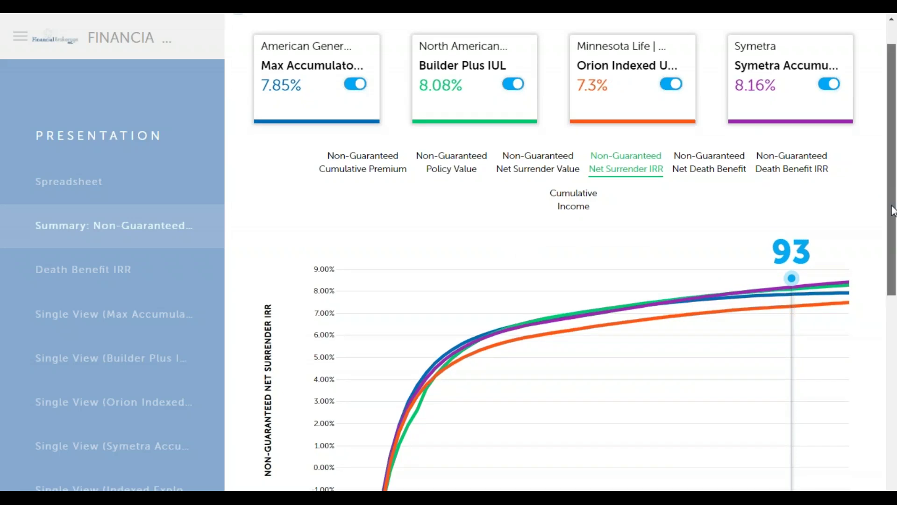
{"action": "scroll", "coordinate": [883, 173], "scroll_direction": "down", "scroll_amount": 2}
{"action": "scroll", "coordinate": [883, 345], "scroll_direction": "up", "scroll_amount": 5}
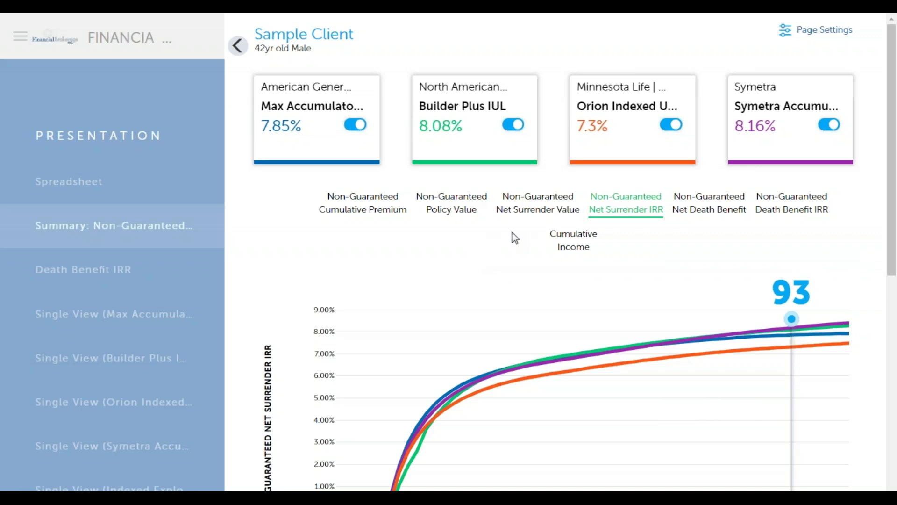
{"action": "scroll", "coordinate": [895, 180], "scroll_direction": "down", "scroll_amount": 2}
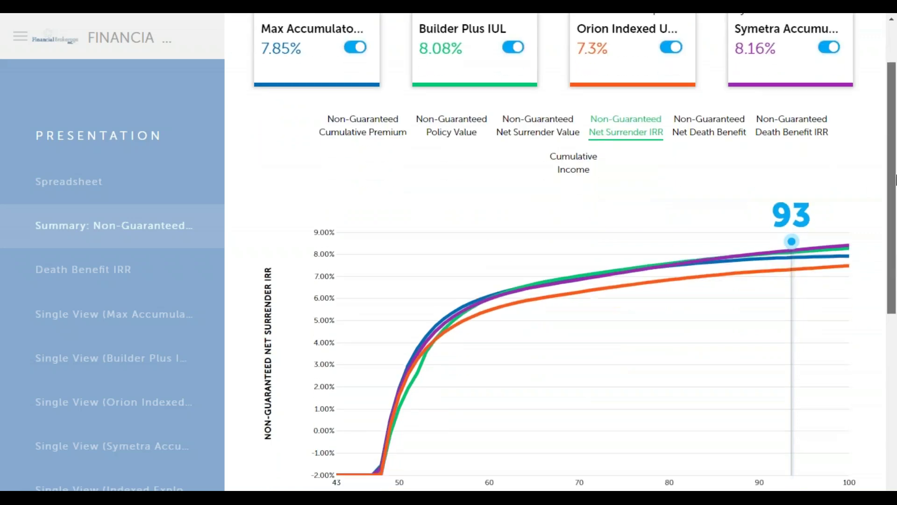